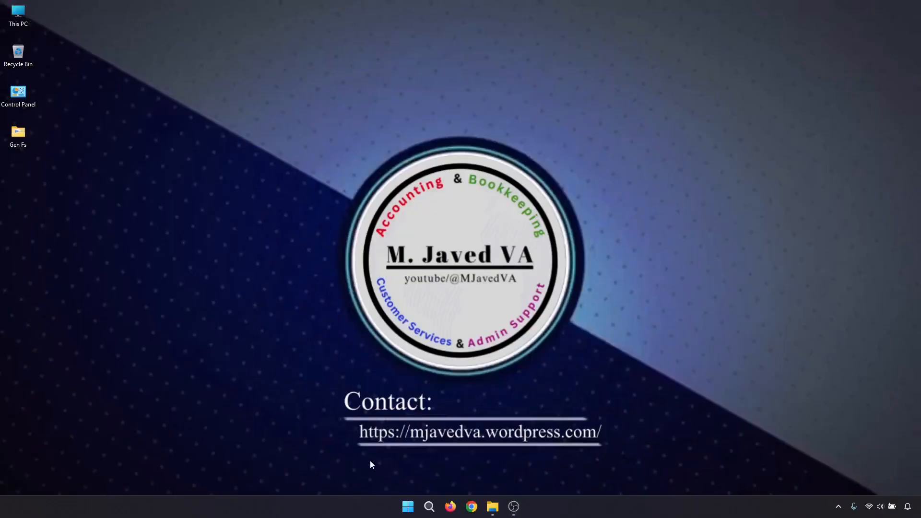
Step: Open Shotcut and create a new project named "Adding Stroke Line" with automatic video mode
left_click(408, 507)
left_click(569, 278)
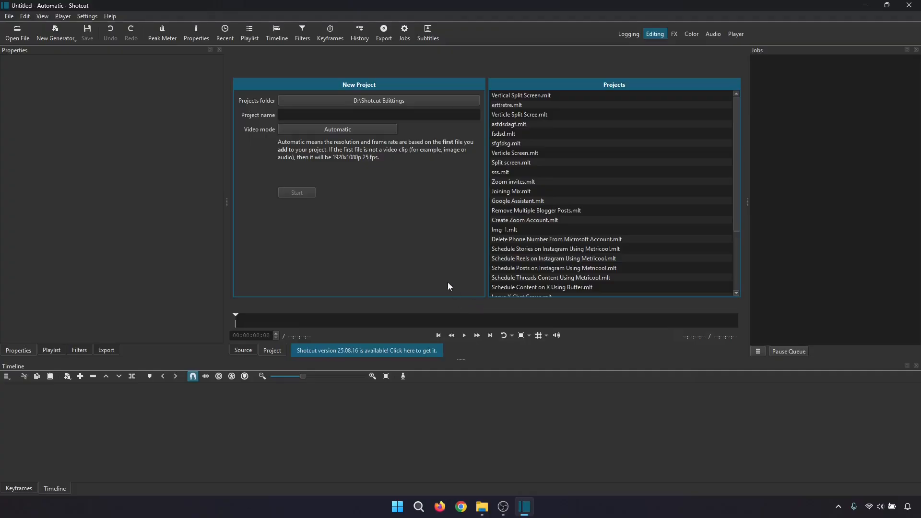
left_click(343, 115)
type("Addin")
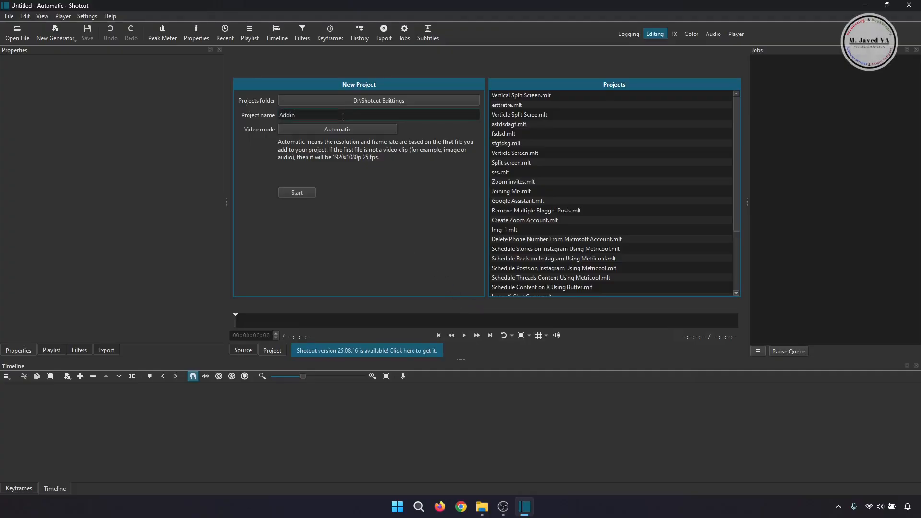
type("g St")
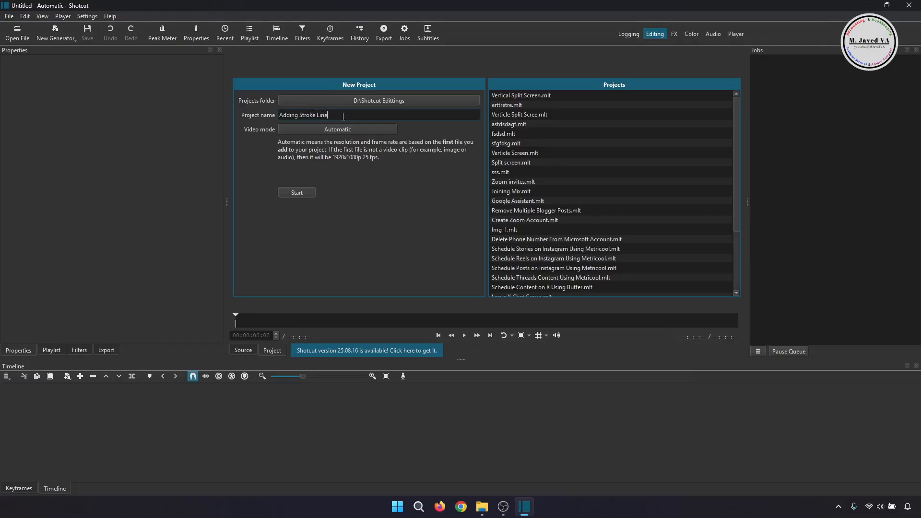
type("roke Line")
left_click(304, 192)
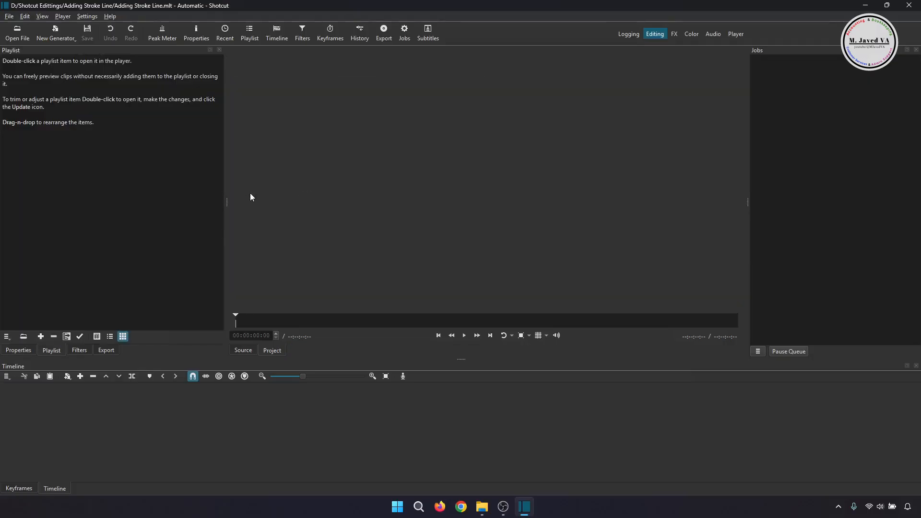
Step: Check the installed Shotcut version in the program's About information and close it
left_click(114, 17)
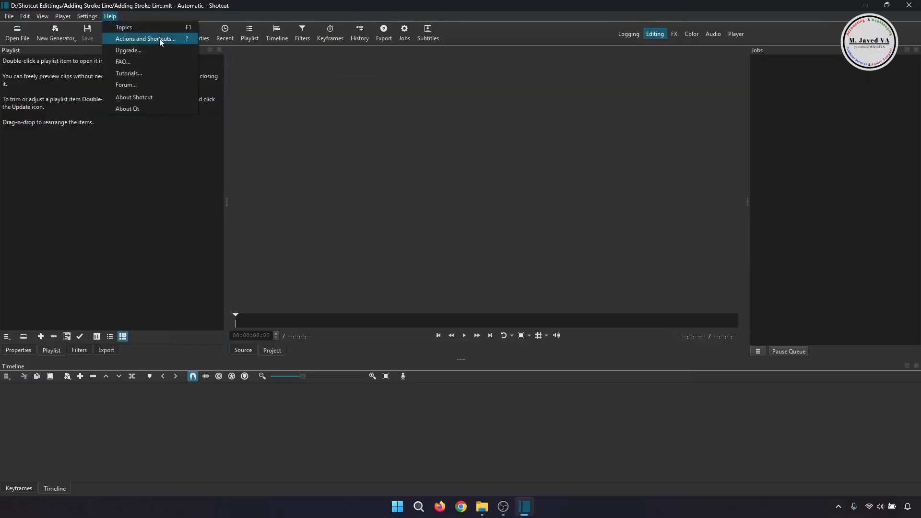
left_click(169, 101)
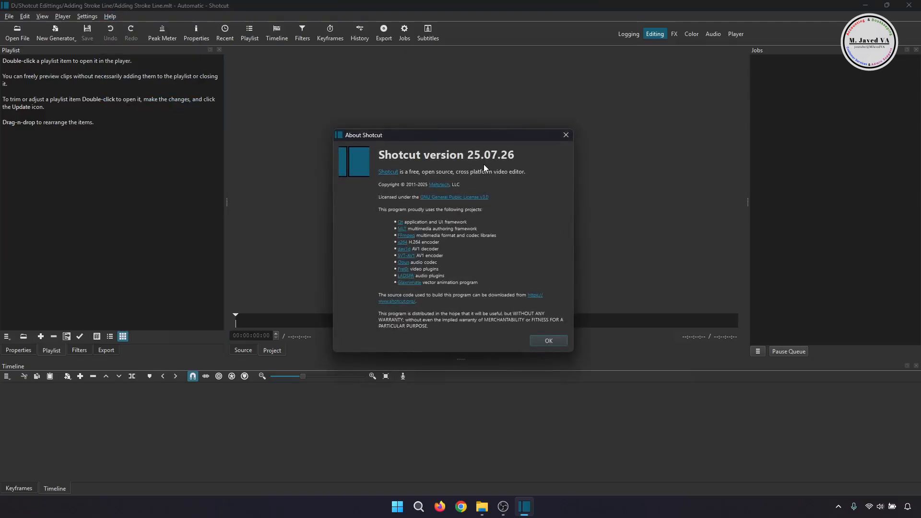
left_click(566, 135)
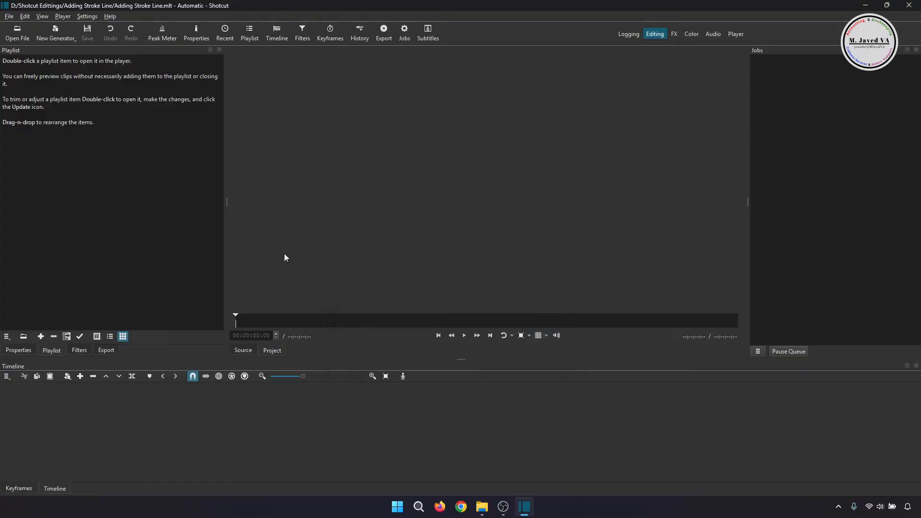
Step: Import the v1 video from the "25- surju" folder into the playlist and place it at the start of the timeline
left_click(483, 507)
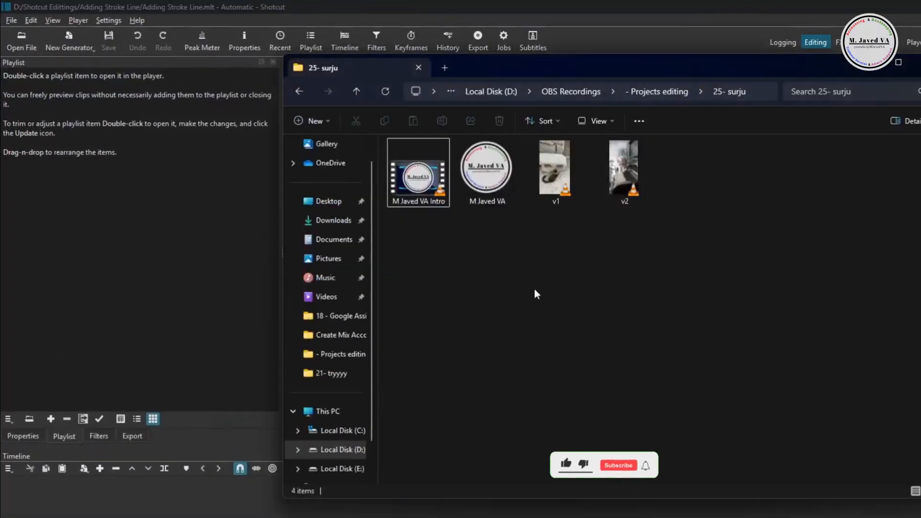
left_click_drag(555, 172, 126, 285)
left_click(116, 257)
left_click_drag(40, 133, 130, 510)
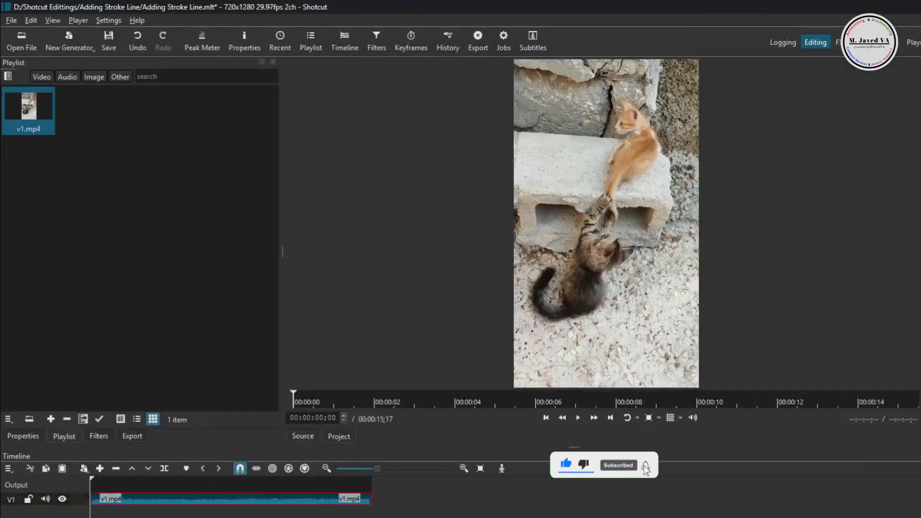
Step: Import the v2 video from the "25- surju" folder into the playlist and put the file window away
key("alt+Tab")
left_click_drag(625, 178, 139, 216)
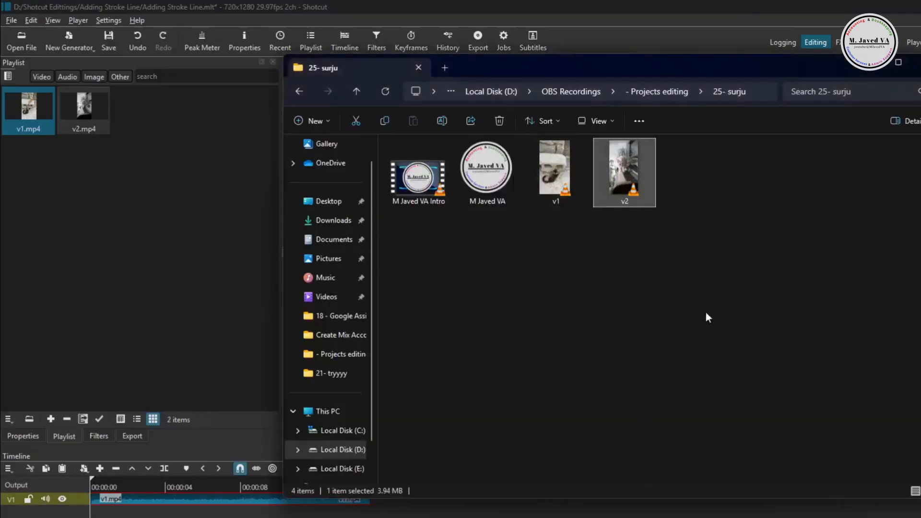
left_click(871, 63)
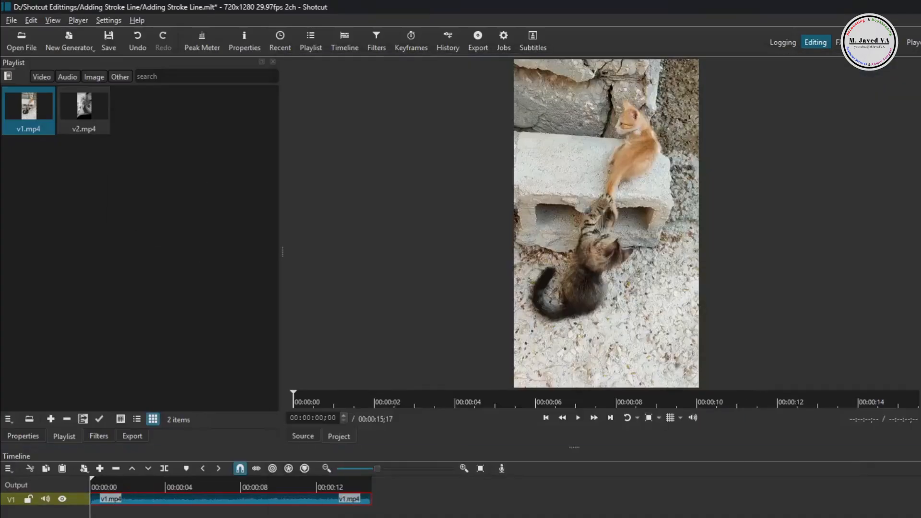
Step: Detach the audio from the v1.mp4 clip and delete the detached audio clip
right_click(159, 488)
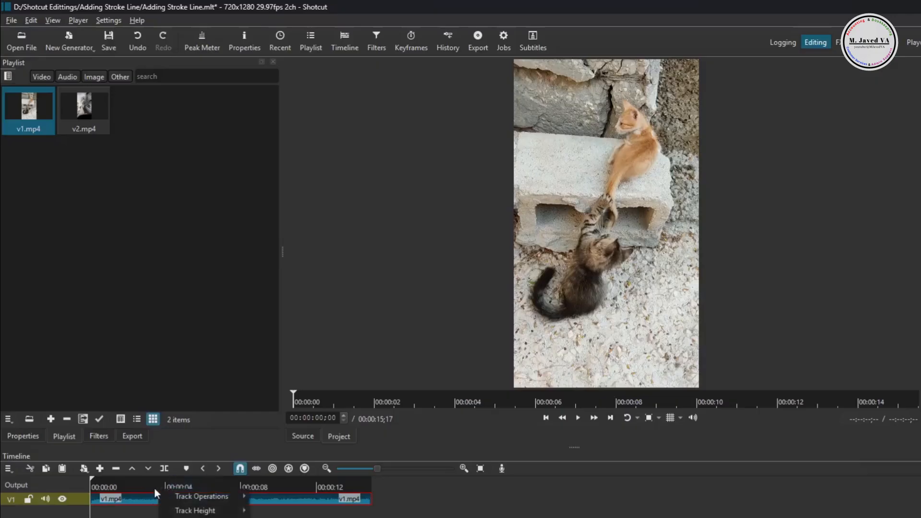
right_click(140, 494)
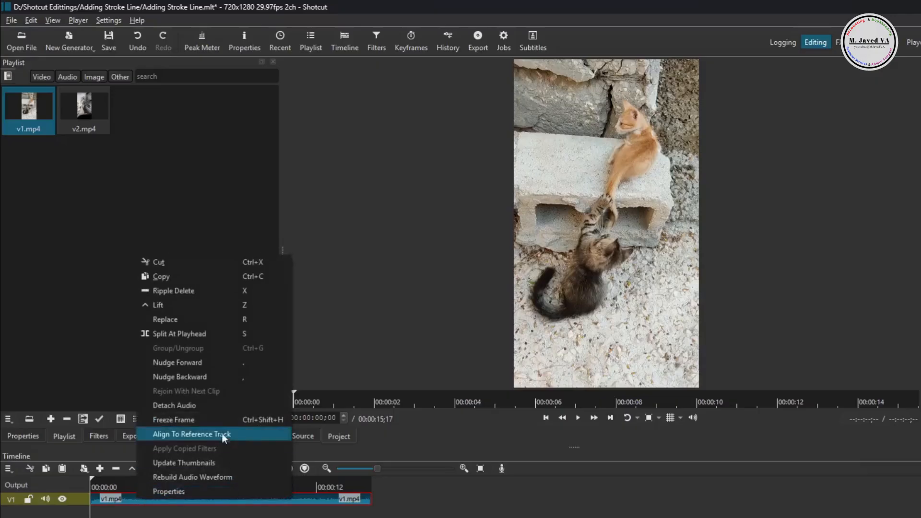
left_click(201, 406)
left_click(266, 511)
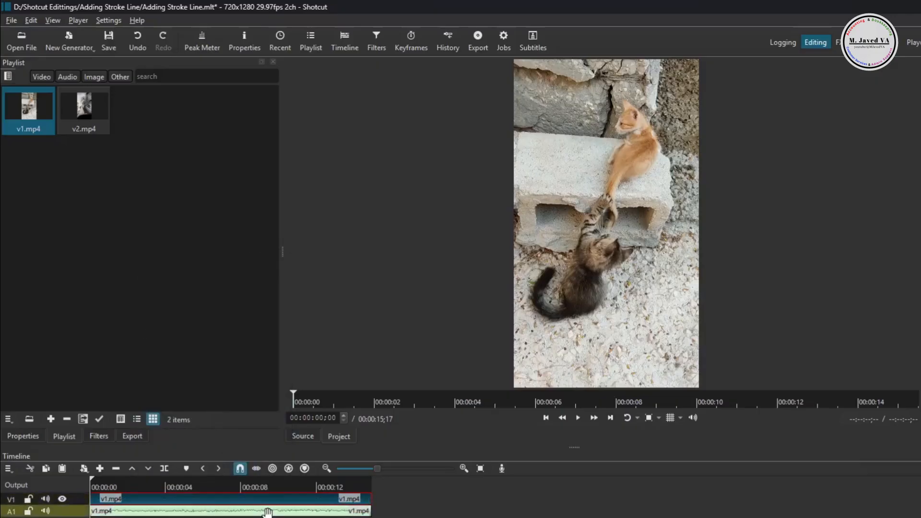
key("Delete")
left_click(223, 498)
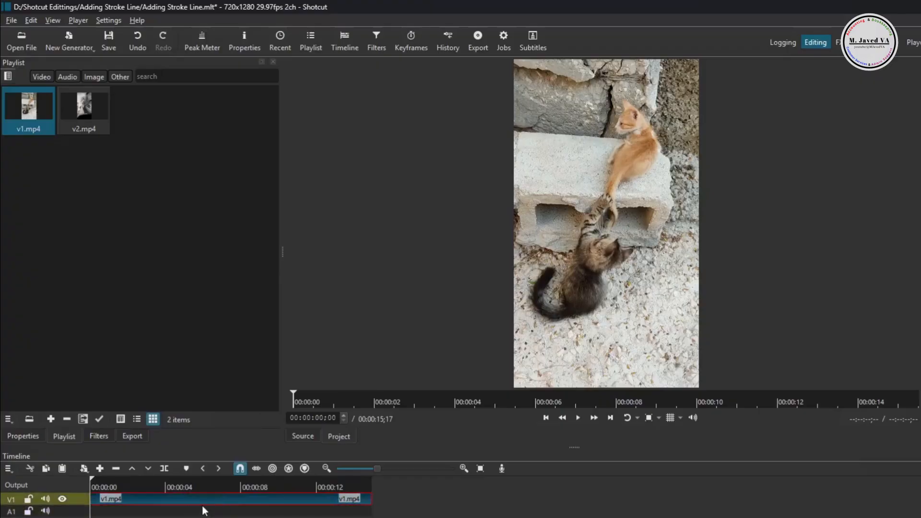
Step: Add a second video track and place v2.mp4 at its start with its audio detached
left_click(10, 469)
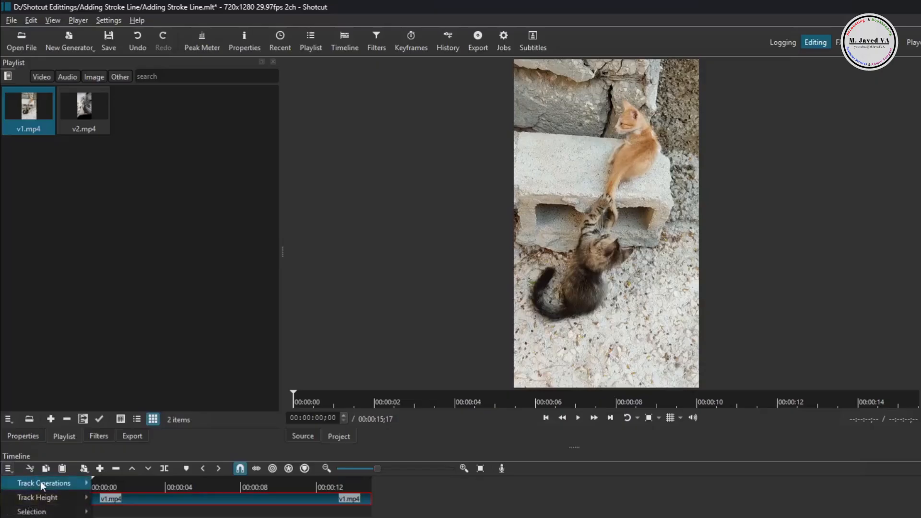
mouse_move(40, 482)
left_click(153, 497)
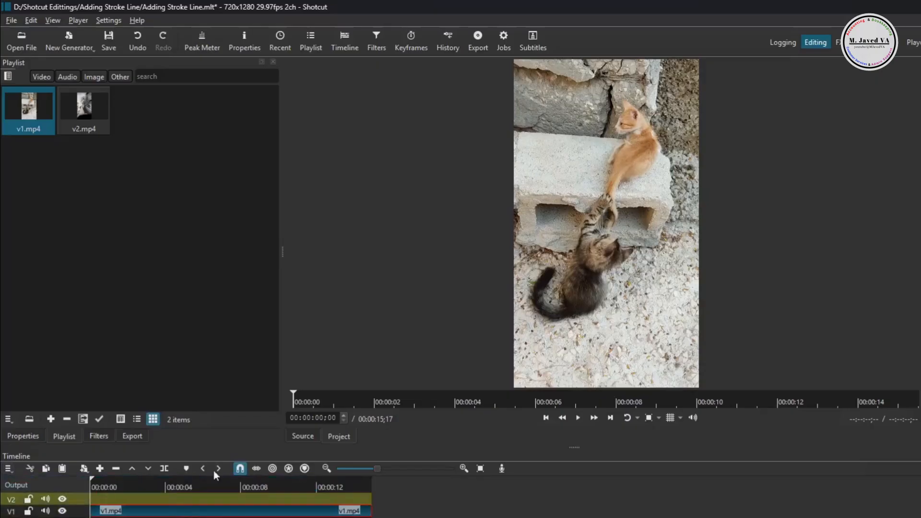
left_click_drag(80, 119, 196, 502)
right_click(154, 502)
left_click(185, 292)
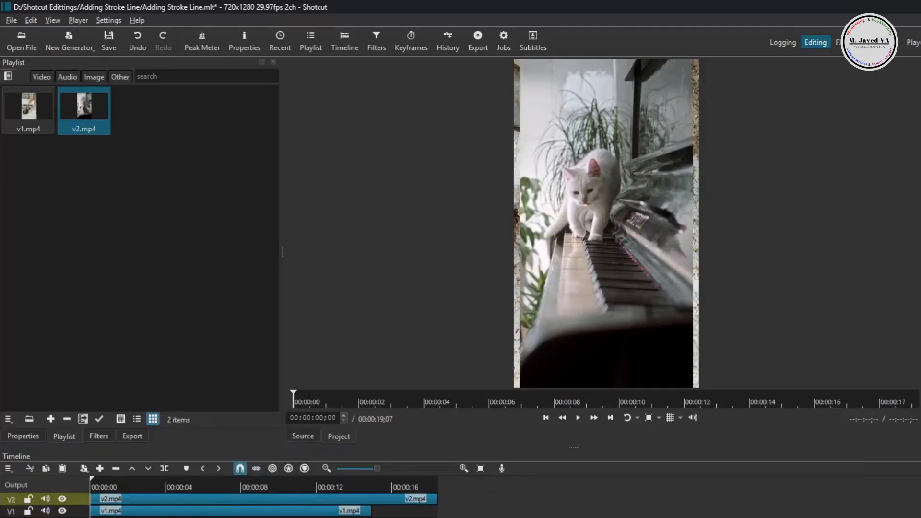
Step: Split both video clips at 00:00:13;08 and delete the parts after the cut
left_click(202, 489)
left_click(330, 486)
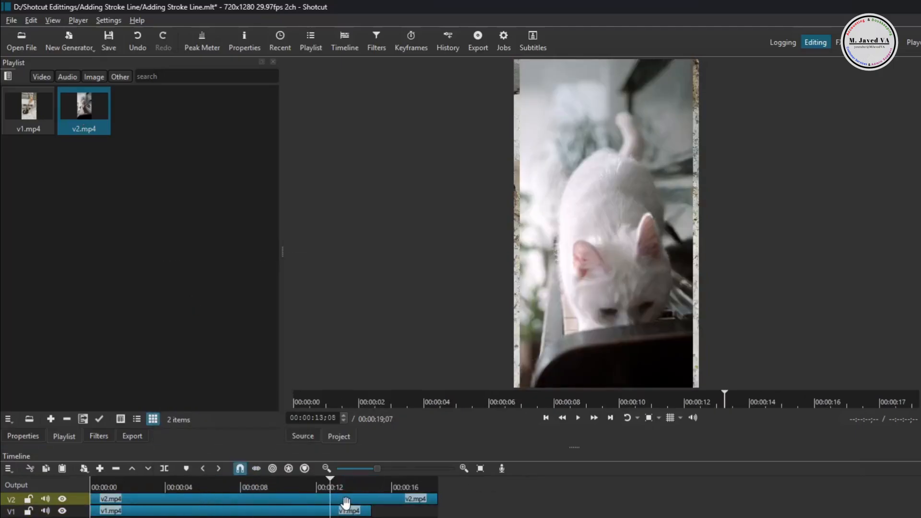
left_click(349, 505)
key("s")
left_click(349, 510)
key("s")
key("Delete")
left_click(348, 500)
key("Delete")
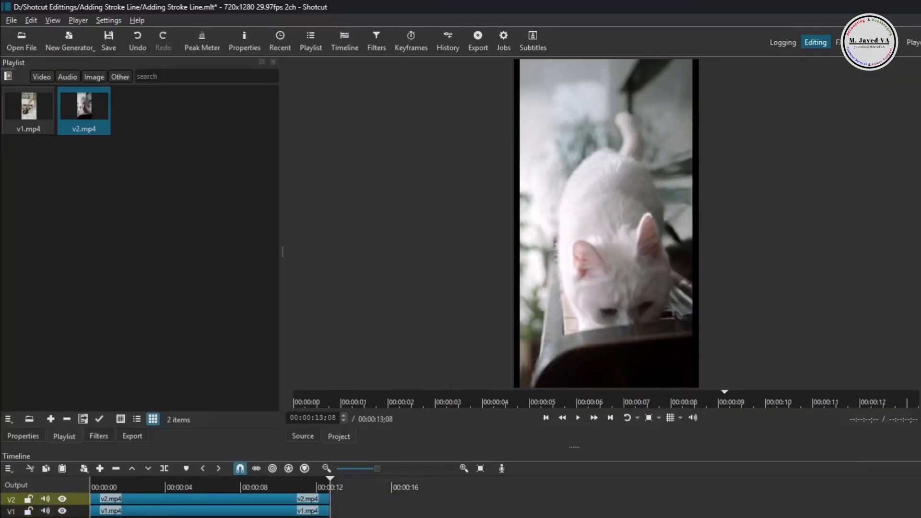
Step: Apply the Size, Position & Rotate filter to the v2.mp4 clip, previewing the frame at 00:00:05;12
left_click(186, 488)
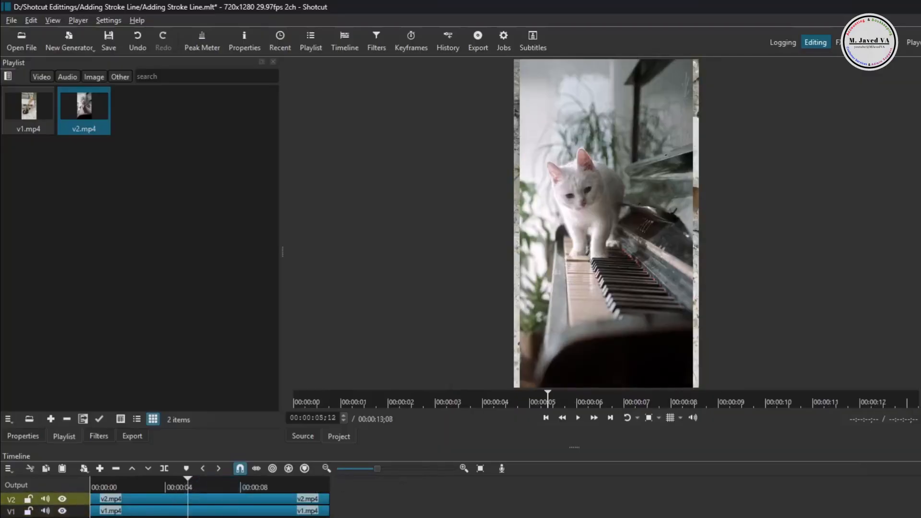
left_click(201, 498)
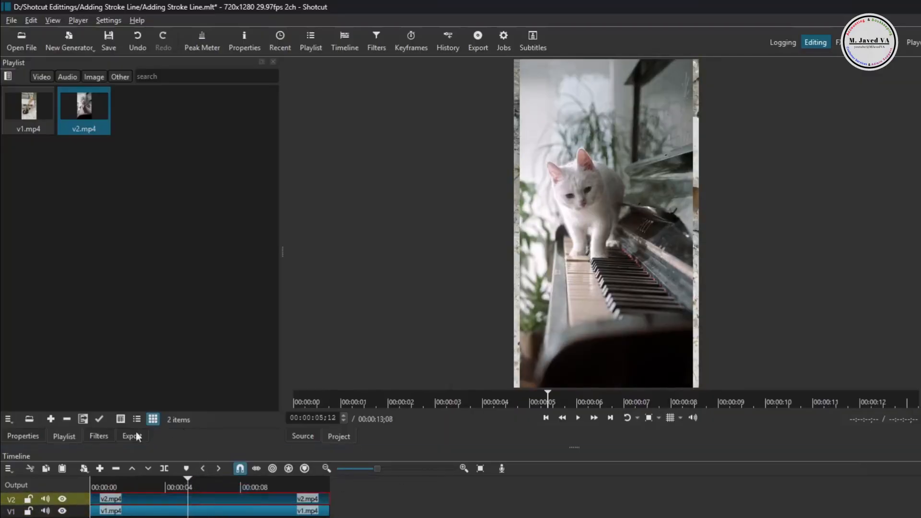
left_click(101, 437)
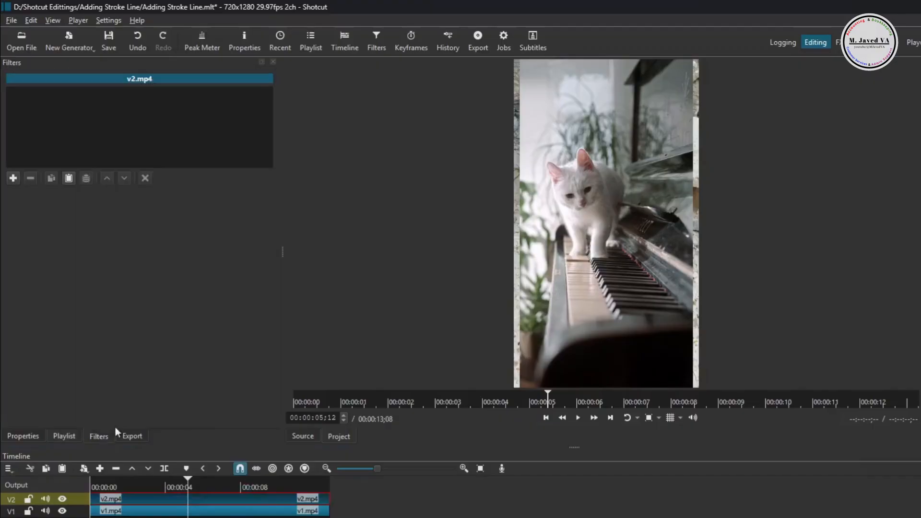
left_click(13, 178)
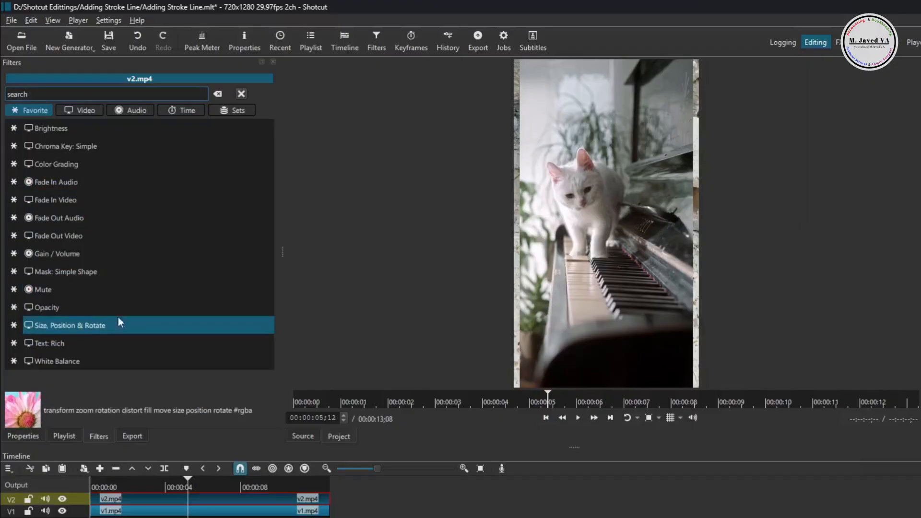
left_click(90, 93)
type("size")
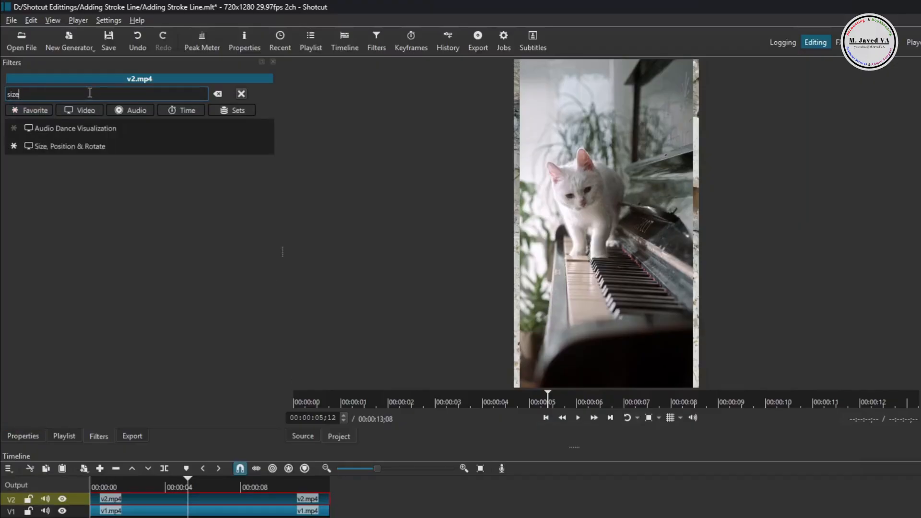
left_click(120, 146)
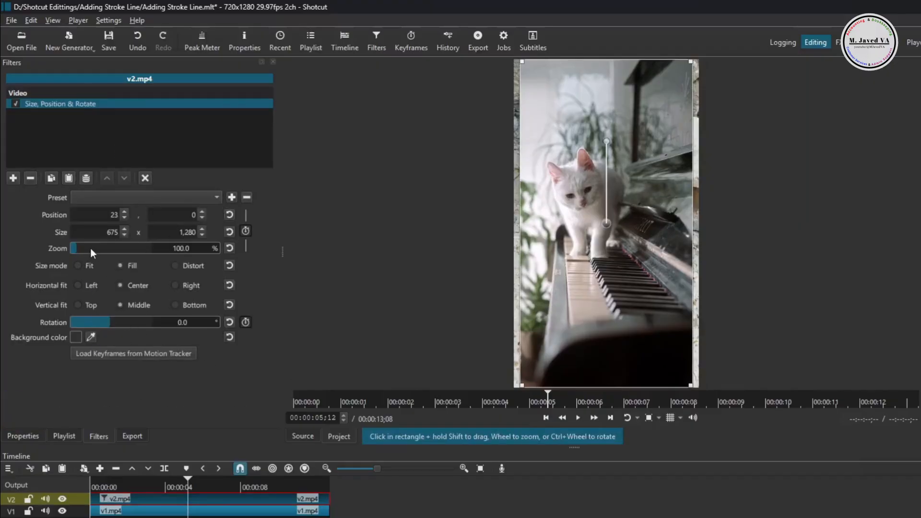
Step: Scale the v2.mp4 clip to about 150.7% zoom and reposition it to about -14, -546 so it fills the frame
scroll(85, 246, "up", 10)
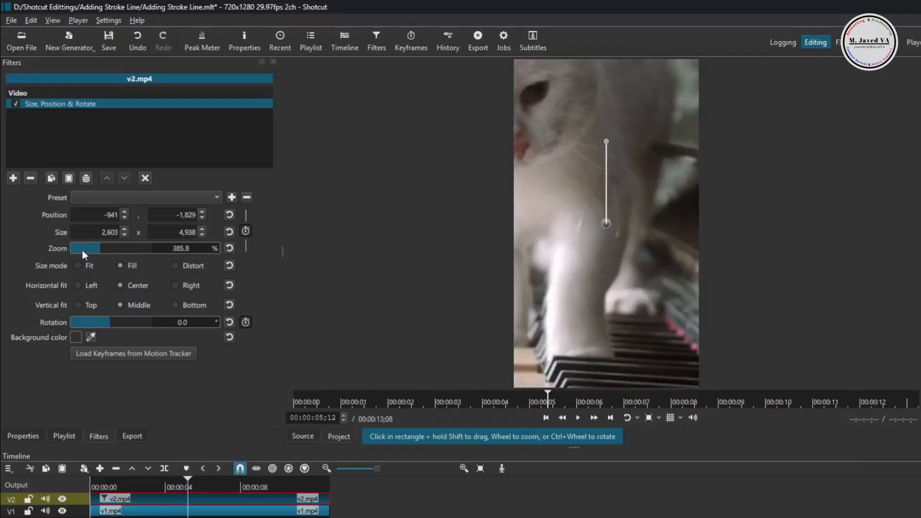
scroll(82, 249, "down", 12)
mouse_move(663, 331)
left_mouse_down()
mouse_move(691, 376)
mouse_move(670, 340)
left_mouse_up()
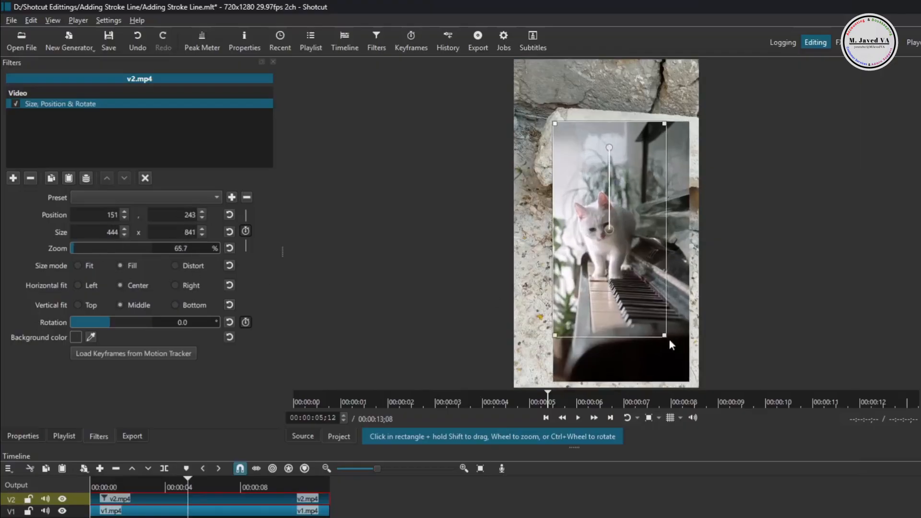
scroll(614, 241, "up", 9)
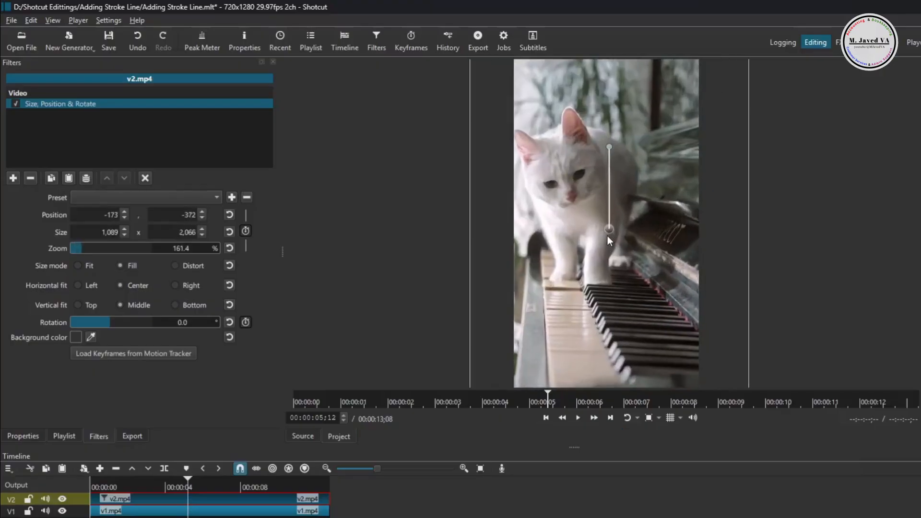
scroll(611, 239, "down", 1)
left_click_drag(611, 227, 645, 156)
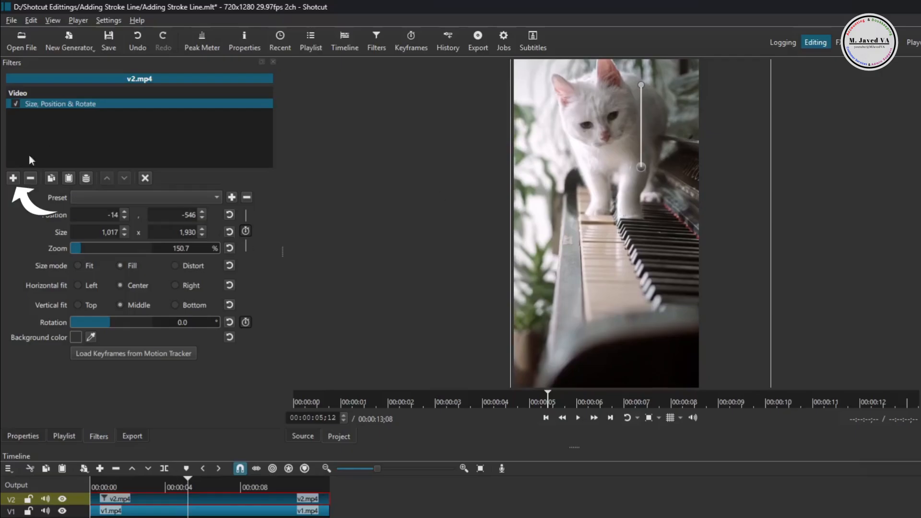
Step: Add an Opacity filter to the v2.mp4 clip and set its level to 45%
left_click(13, 178)
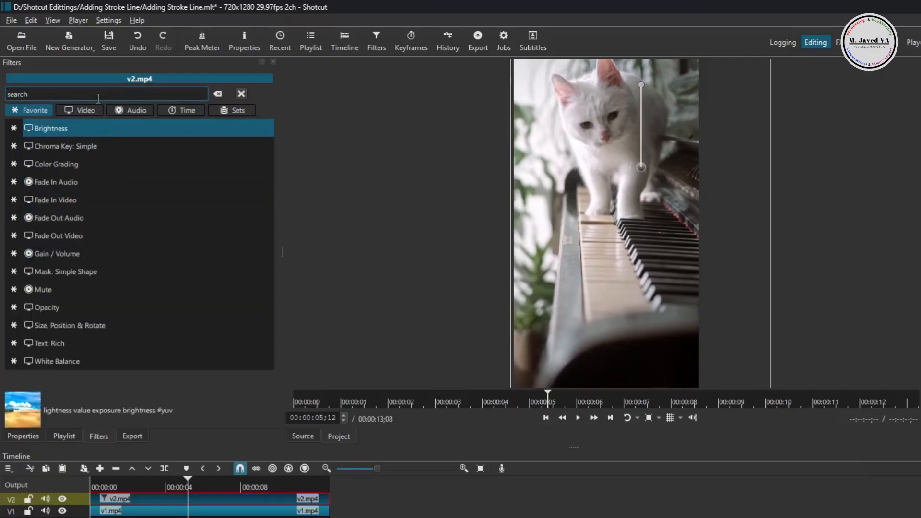
type("opa")
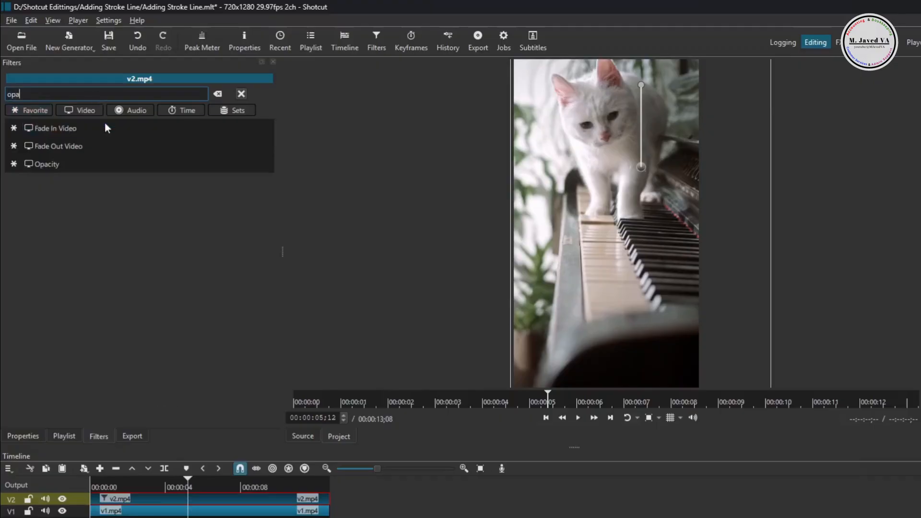
left_click(96, 164)
left_click(96, 226)
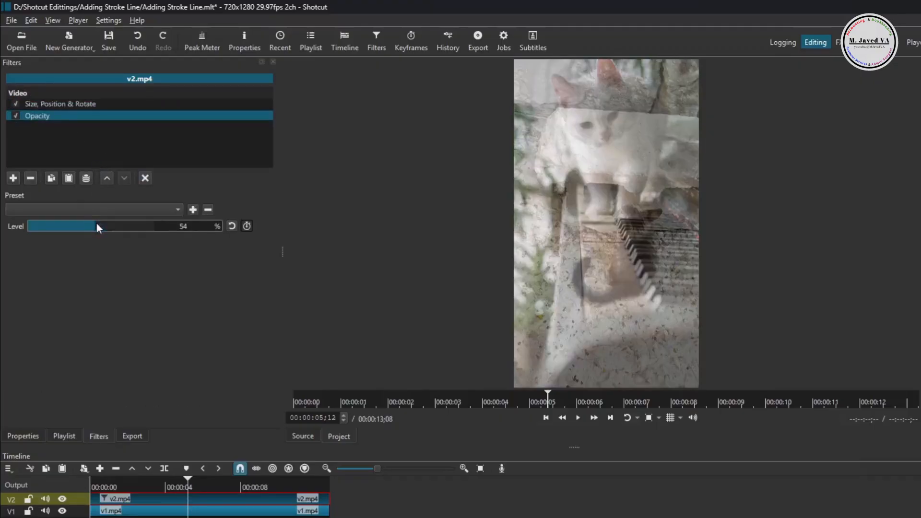
left_click_drag(97, 226, 84, 226)
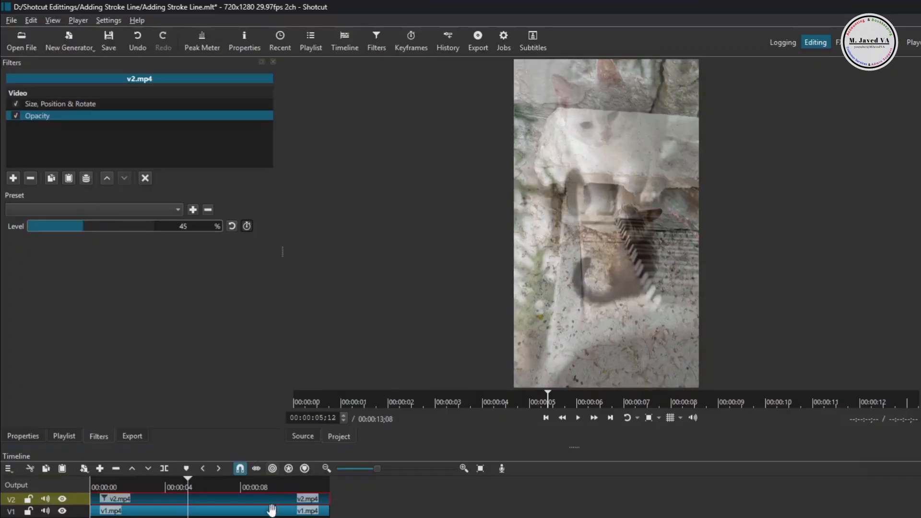
Step: Add a Size, Position & Rotate filter to the v1.mp4 clip, scaling it to 110% zoom and positioning it at about -57, 229
left_click(182, 512)
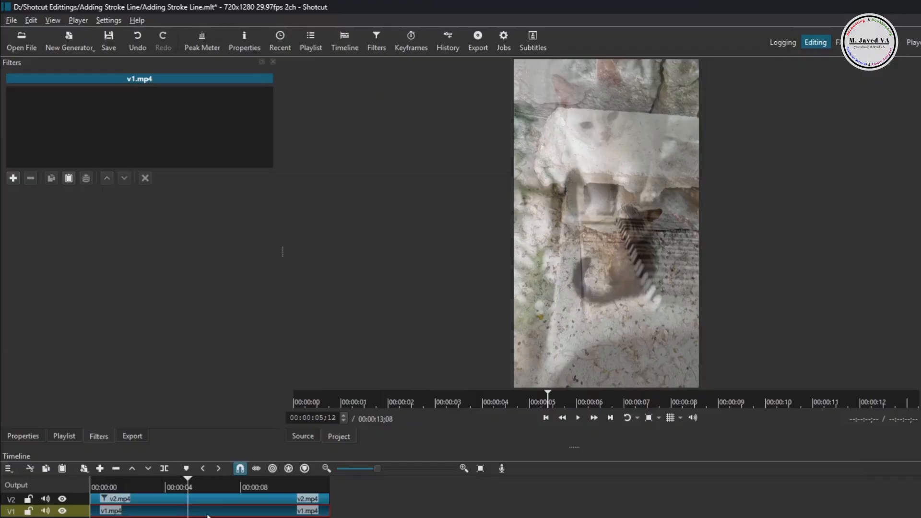
left_click(13, 178)
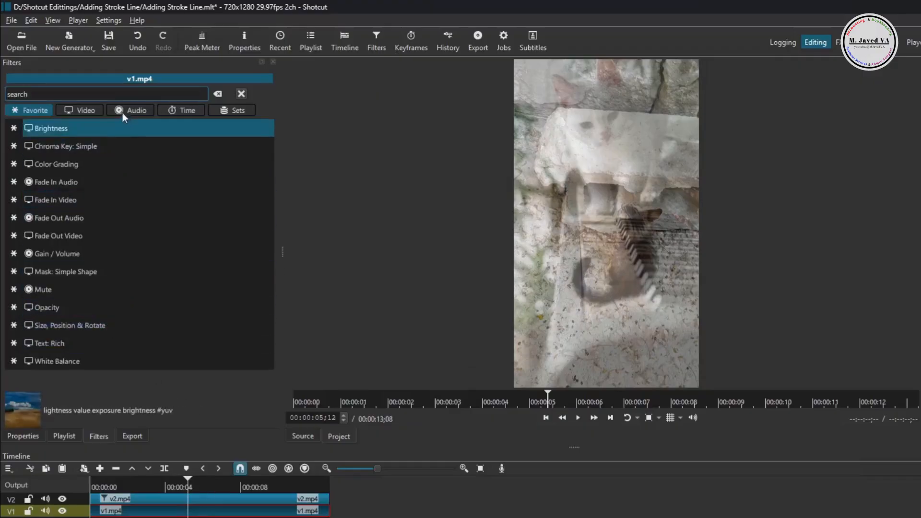
type("size")
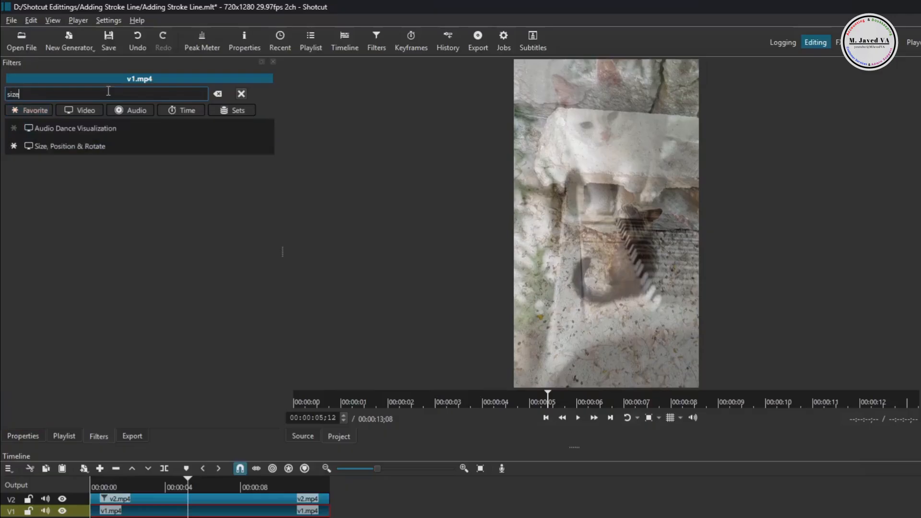
left_click(102, 144)
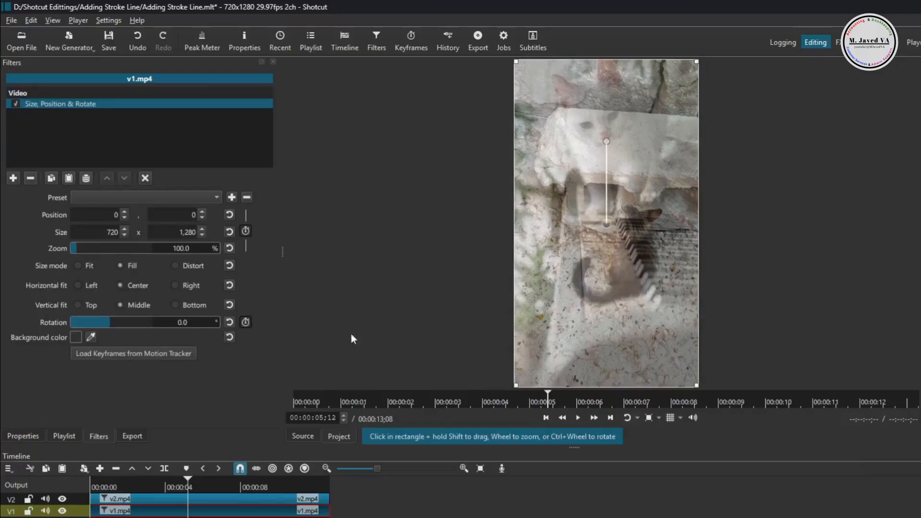
scroll(620, 217, "up", 3)
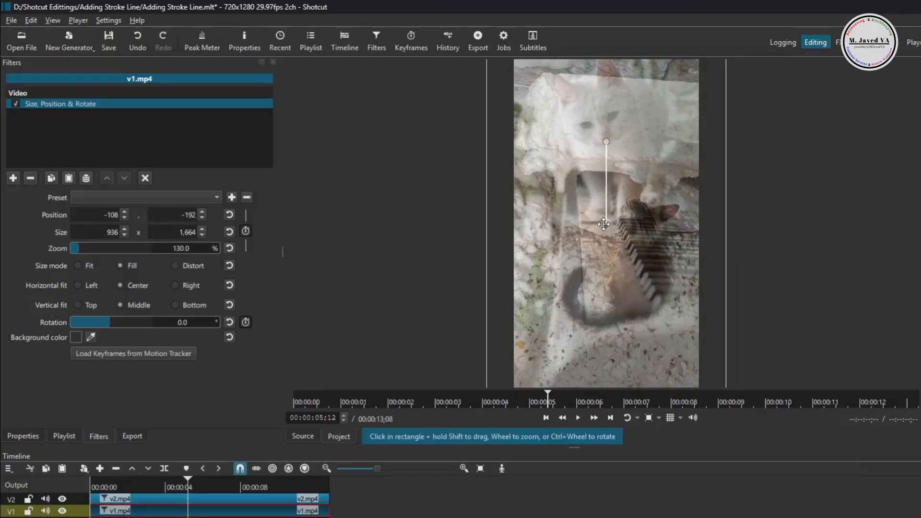
left_click_drag(609, 225, 600, 306)
scroll(605, 298, "down", 2)
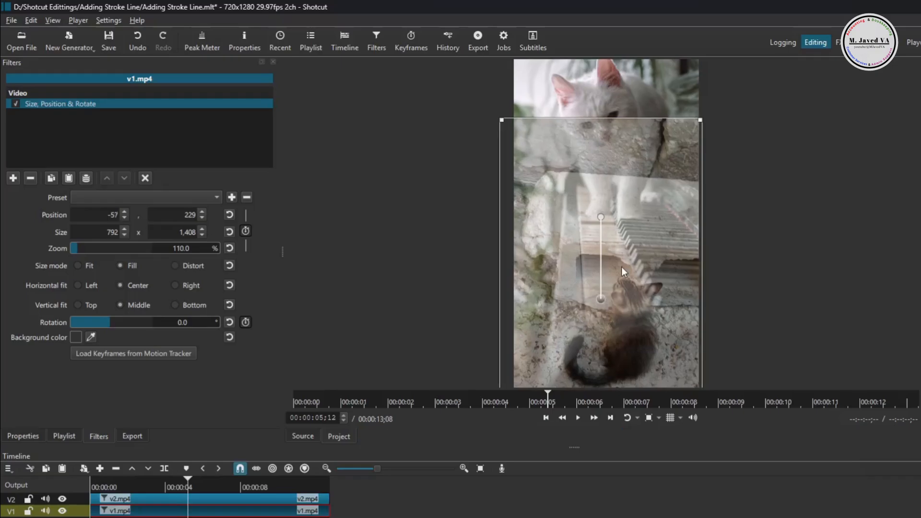
Step: Remove the Opacity filter from the v2.mp4 clip
left_click(218, 492)
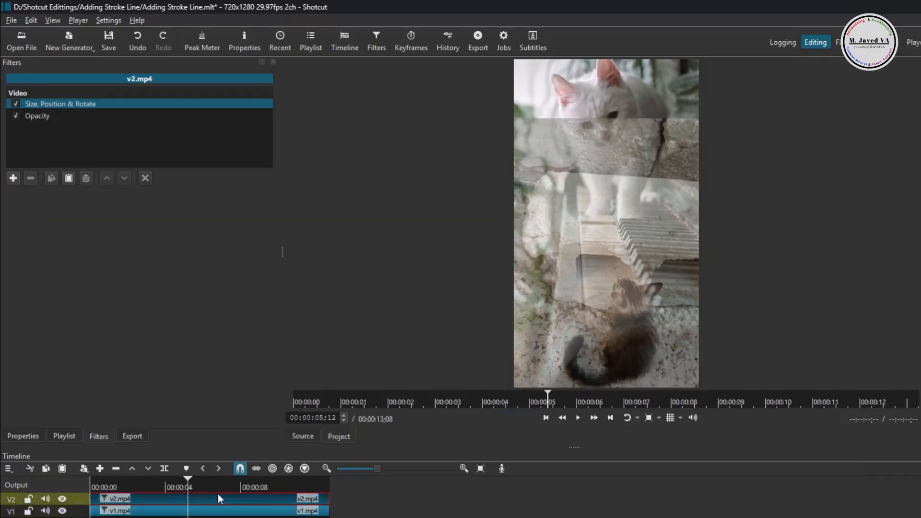
left_click(48, 119)
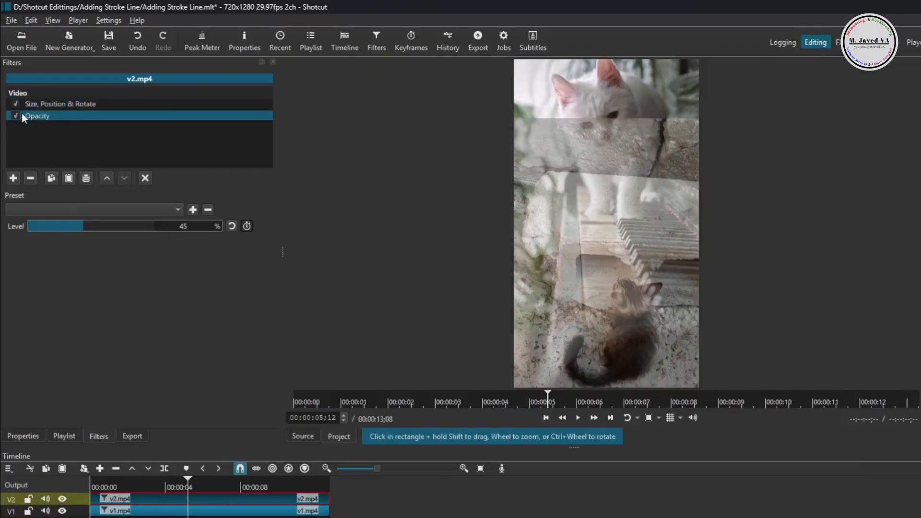
left_click(28, 177)
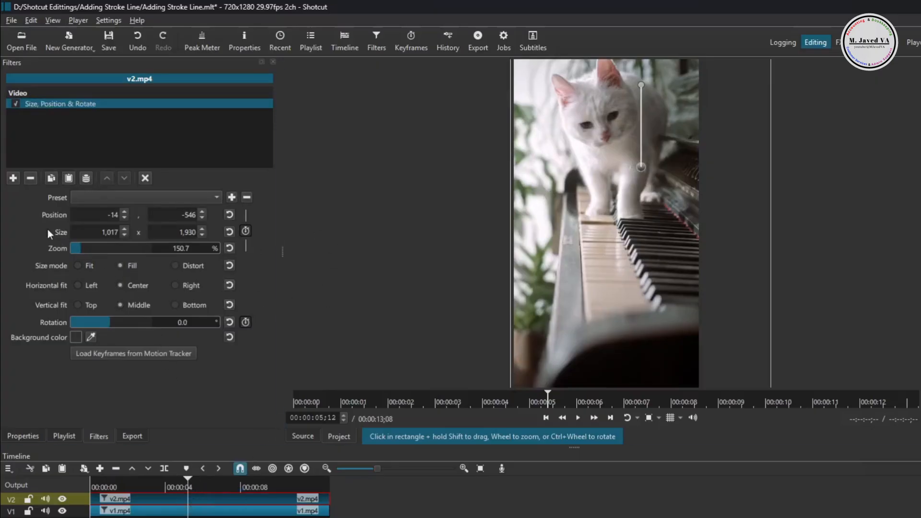
Step: Add a Mask: Draw (Glaxnimate) filter to the v2.mp4 clip and create a new mask drawing named 1.rawr
left_click(14, 179)
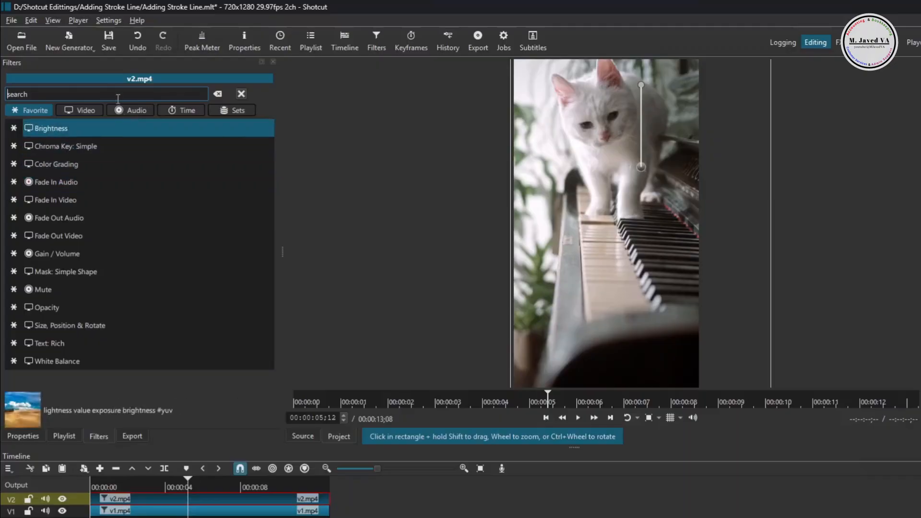
type("mask")
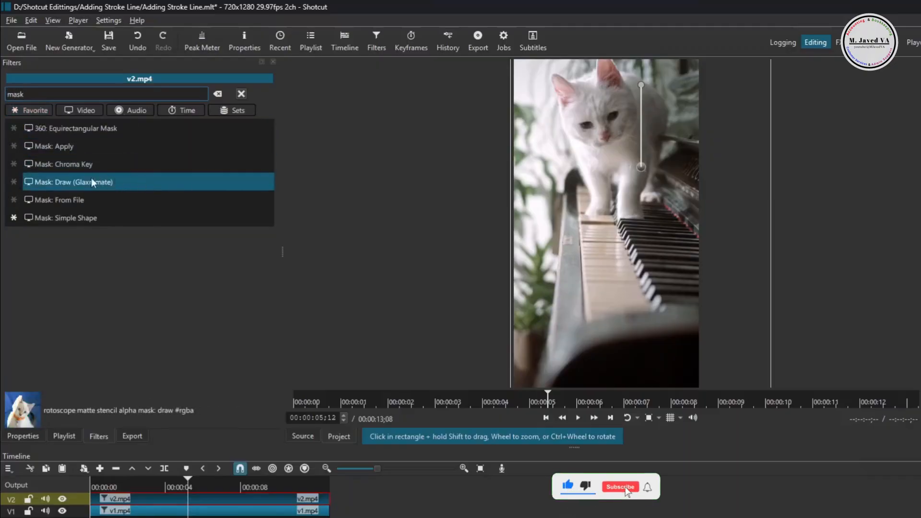
left_click(114, 184)
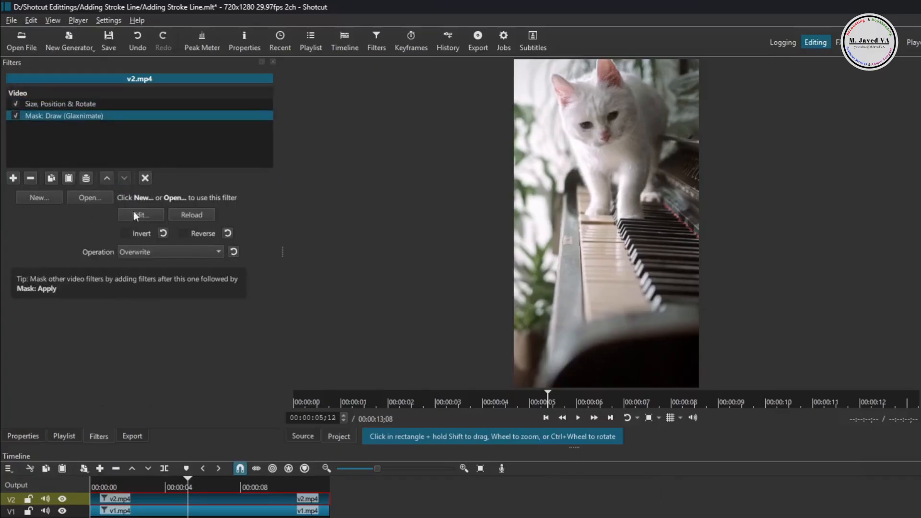
left_click(40, 198)
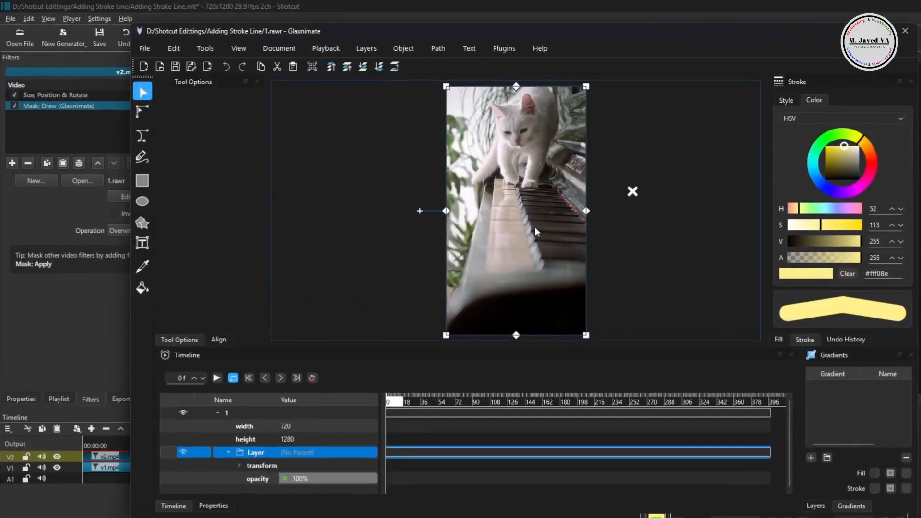
Step: Draw a filled, strokeless four-point shape covering the upper part of the frame, with its lower edge slanting down to the right
scroll(534, 227, "down", 1)
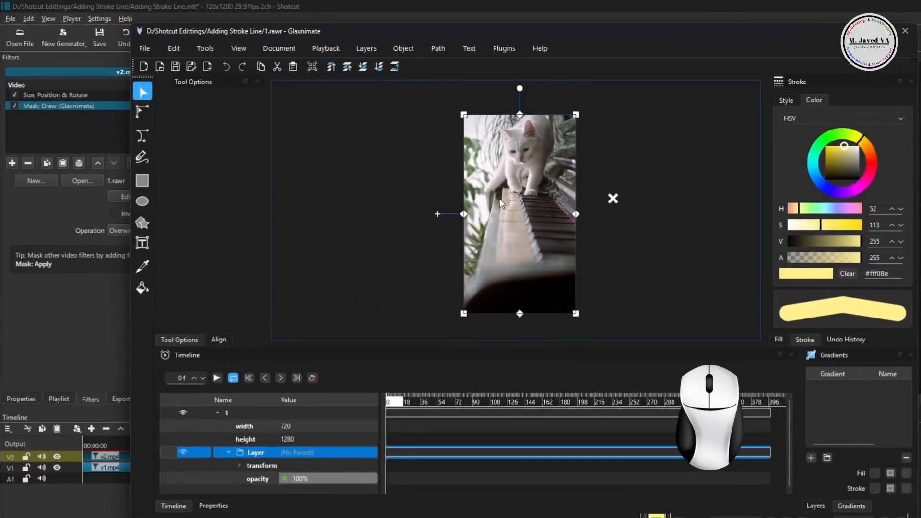
left_click(145, 137)
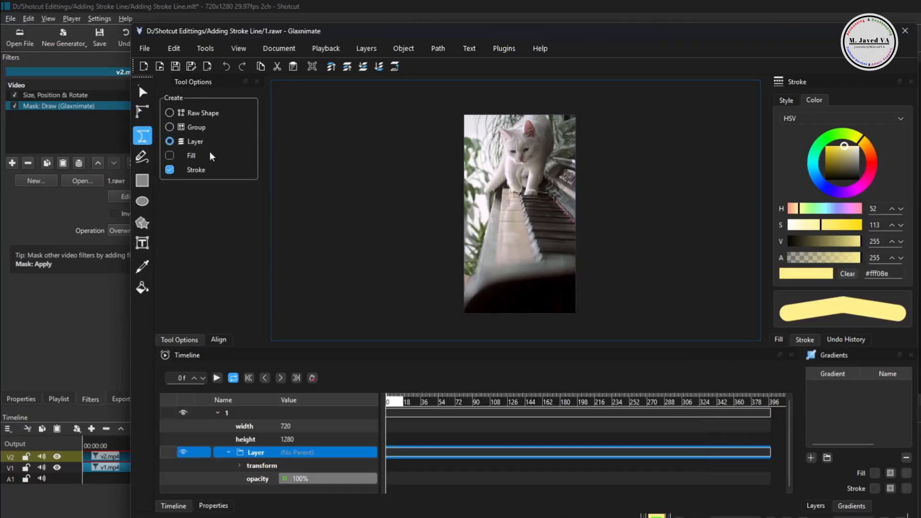
left_click(170, 170)
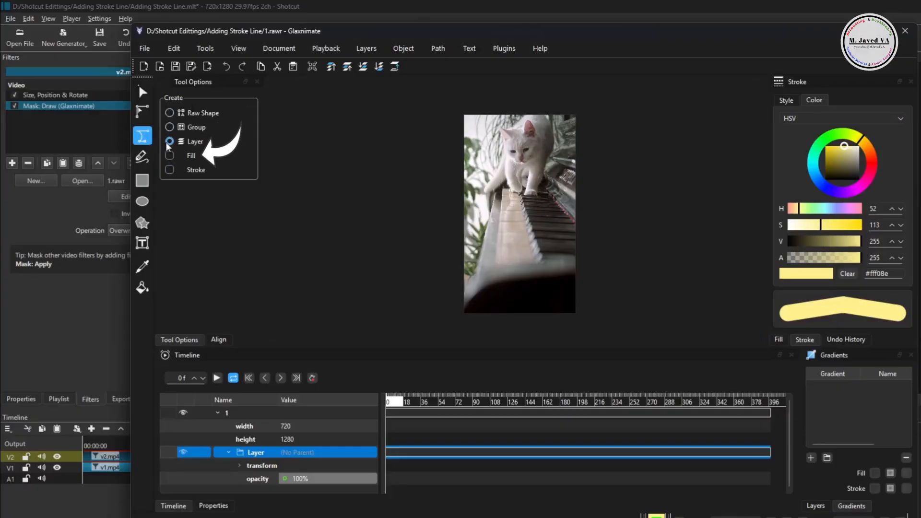
left_click(170, 155)
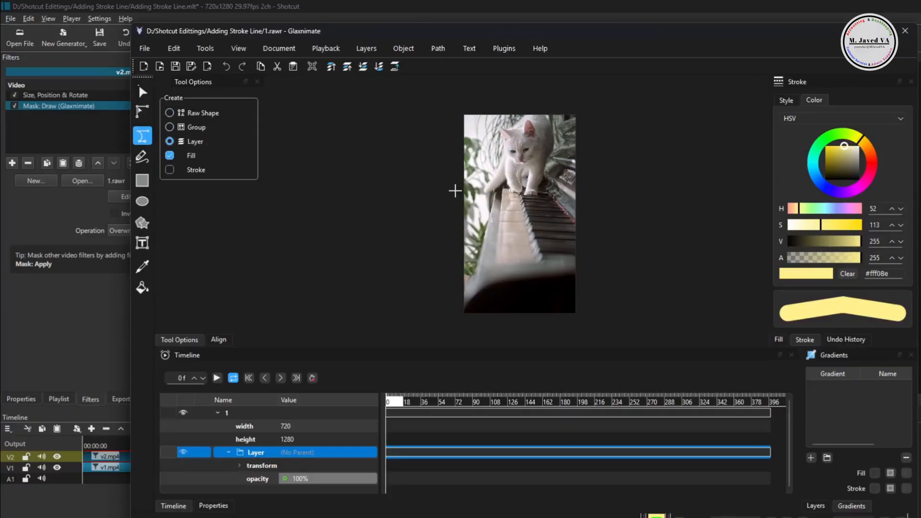
left_click(455, 191)
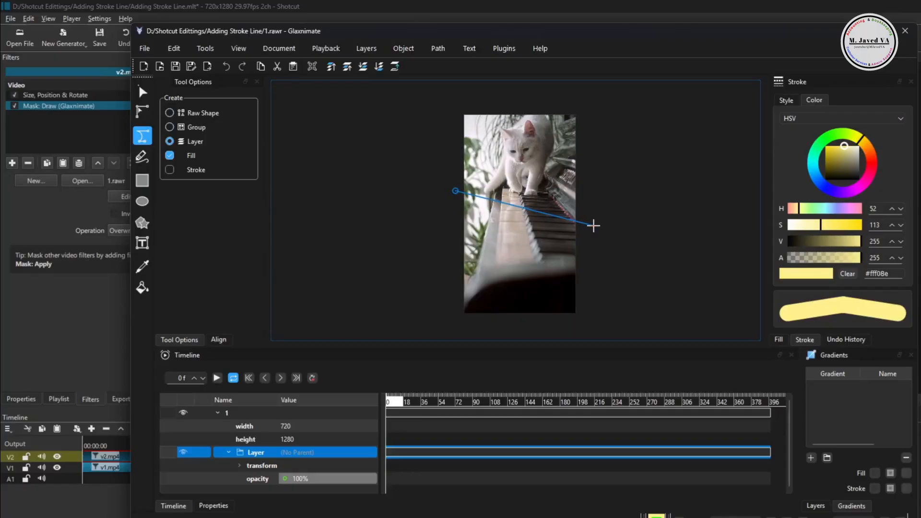
left_click(594, 226)
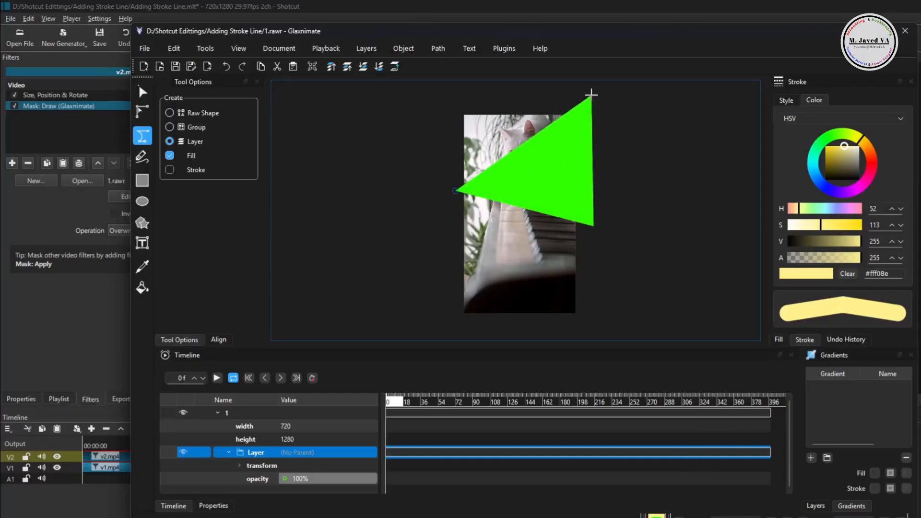
left_click(594, 97)
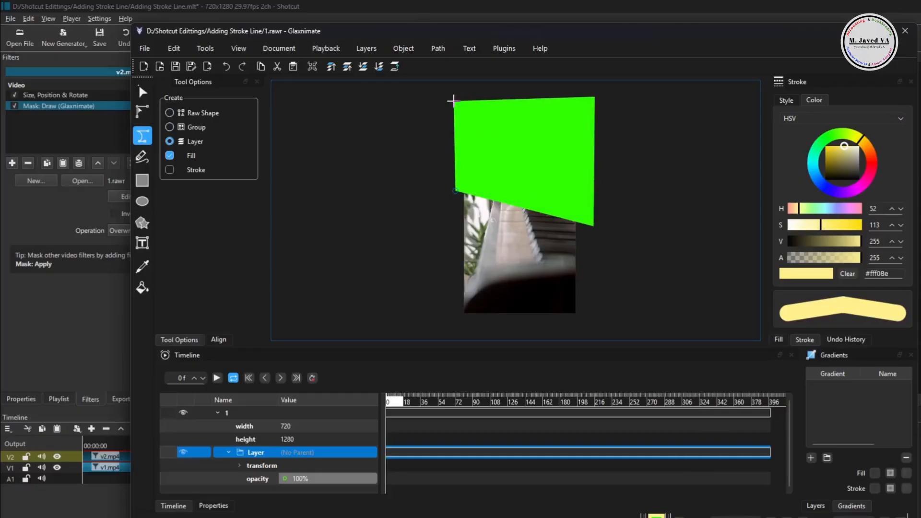
key("Return")
left_click(453, 98)
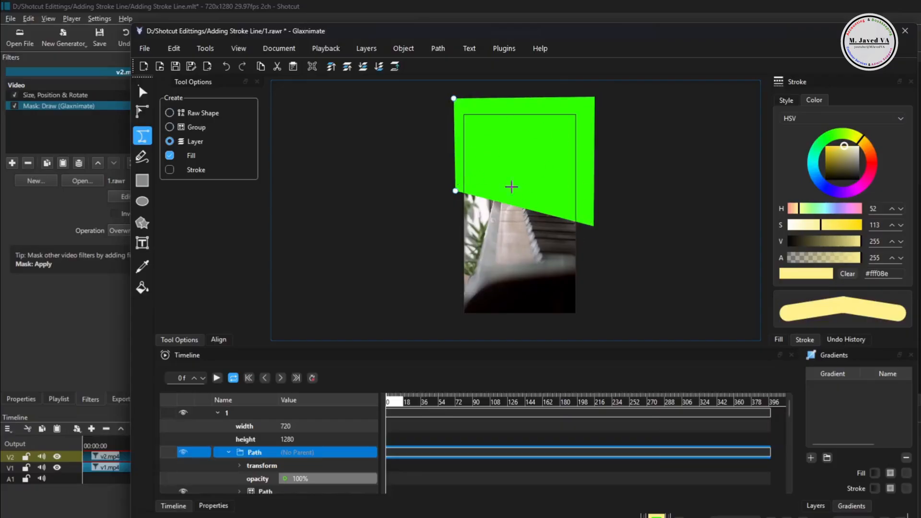
Step: Save the mask drawing and quit Glaxnimate to return to Shotcut
left_click(145, 48)
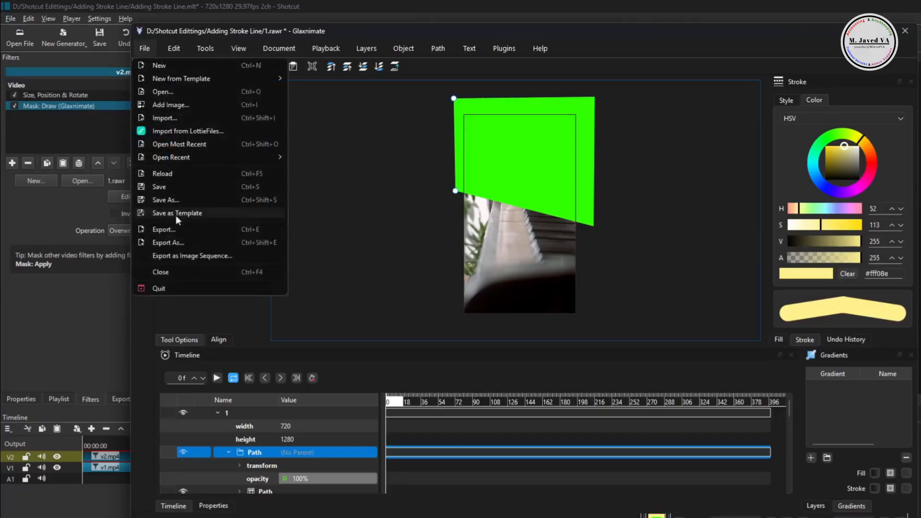
left_click(166, 187)
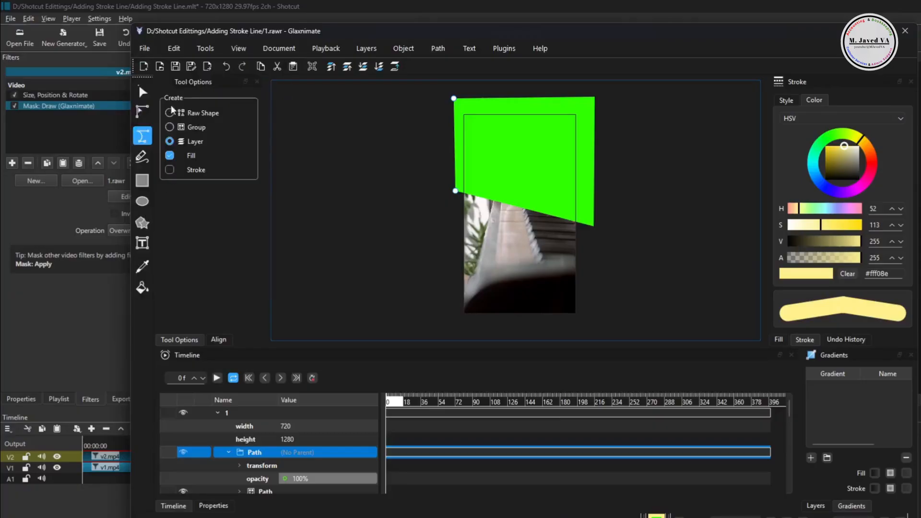
left_click(145, 48)
left_click(154, 286)
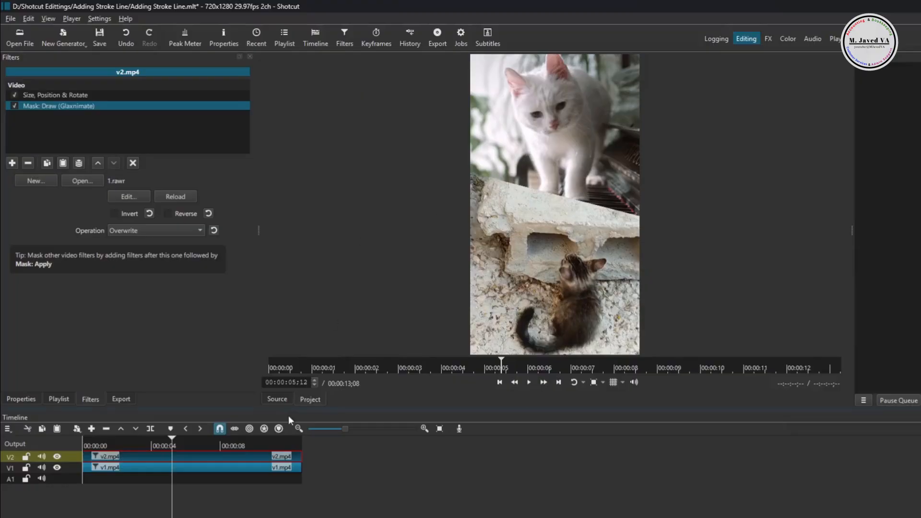
Step: Play the project from the beginning to check the masked two-video composition
left_click(500, 382)
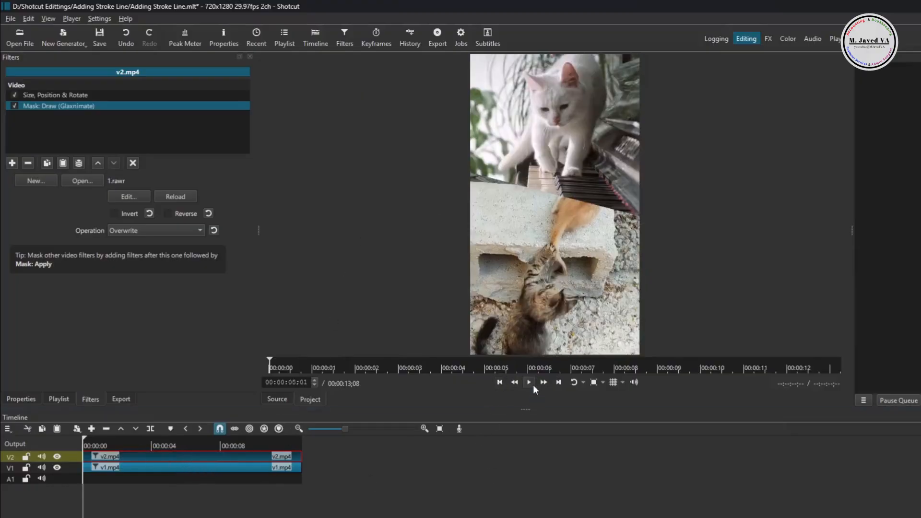
left_click(528, 382)
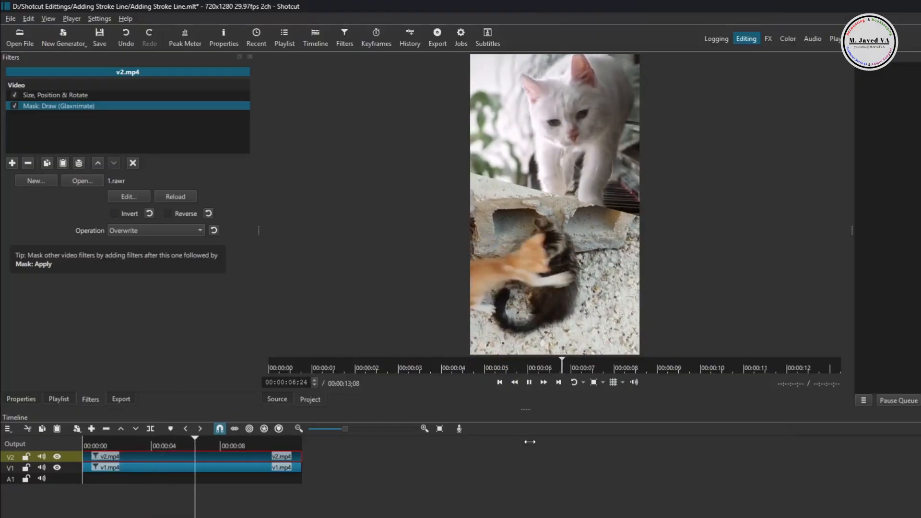
left_click(173, 439)
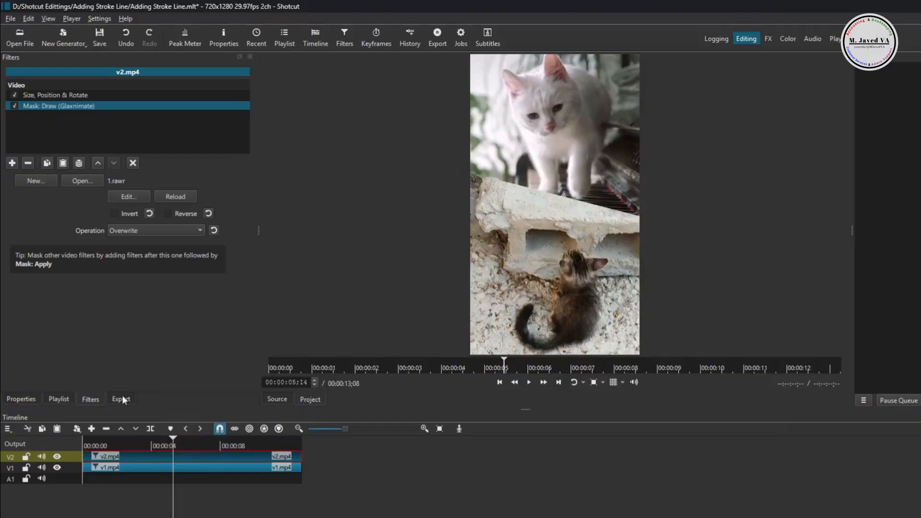
Step: Add a new video track above the two cat video tracks
left_click(8, 429)
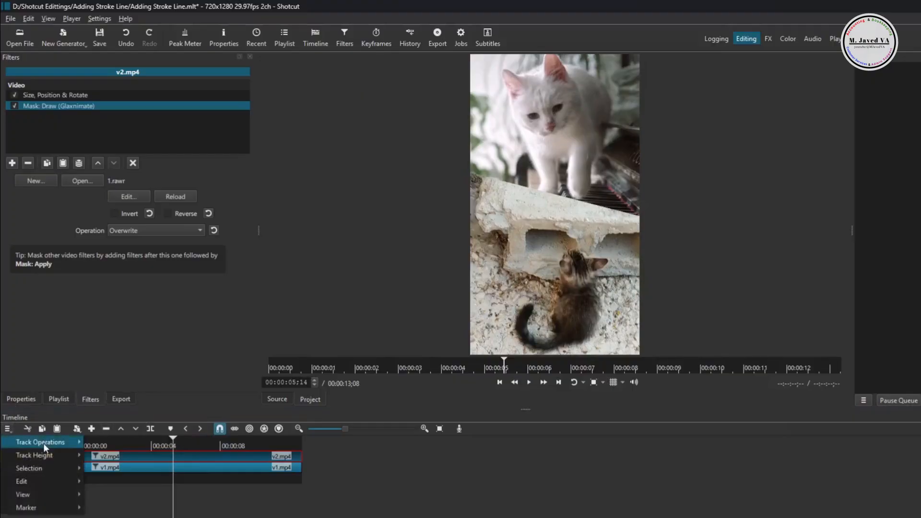
mouse_move(43, 442)
left_click(139, 456)
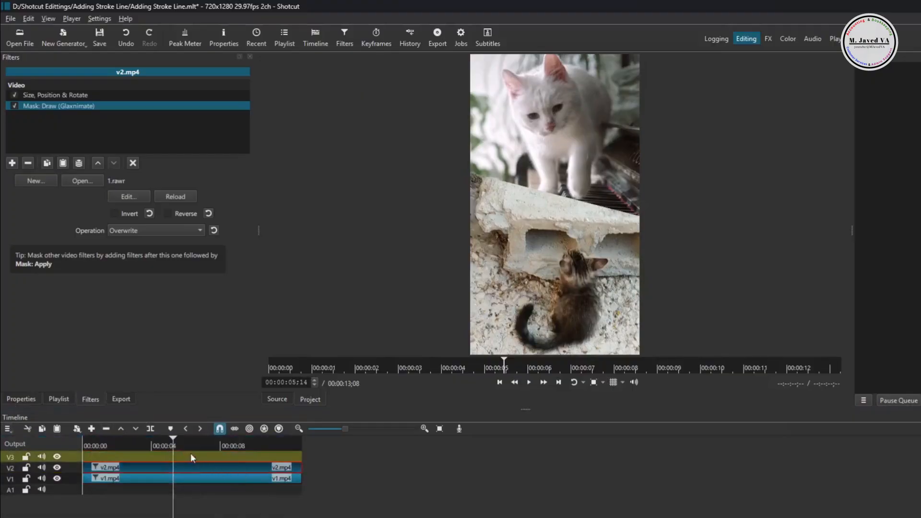
left_click(175, 445)
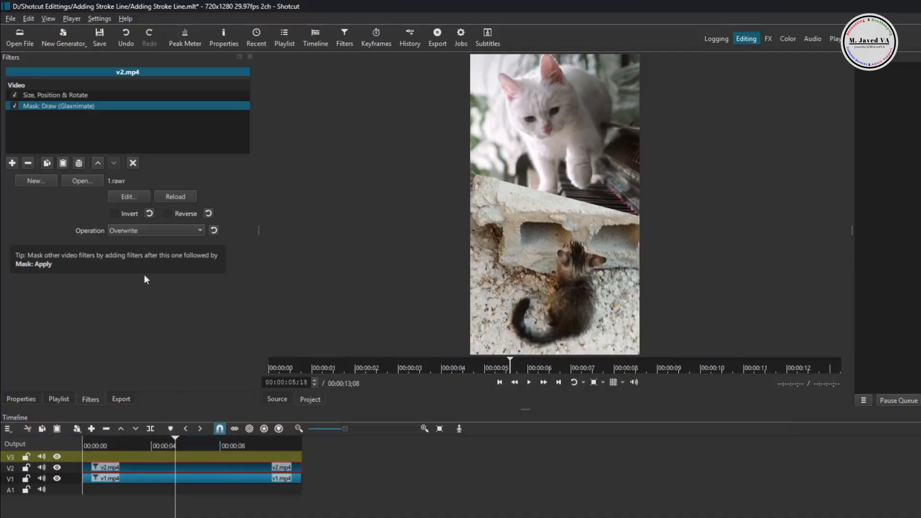
Step: Generate a transparent animation clip named anim1.rawr with a duration of 20 seconds
left_click(67, 42)
left_click(94, 79)
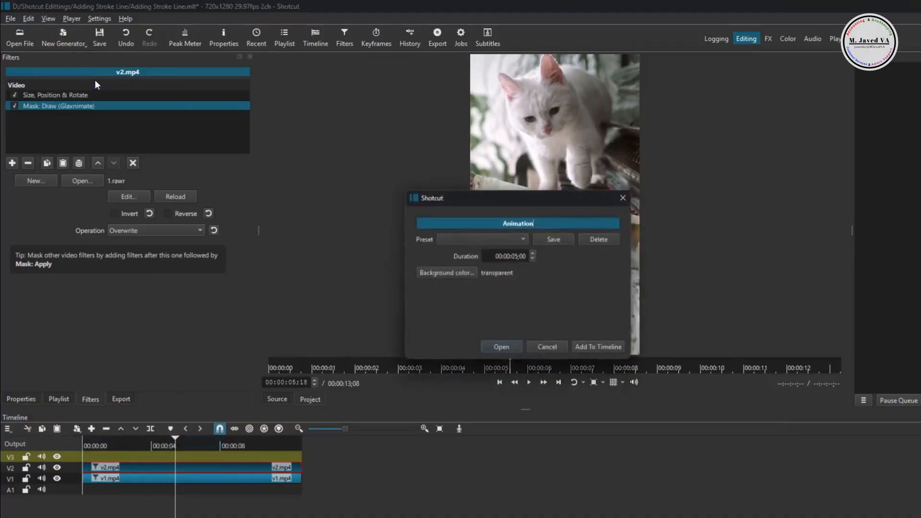
triple_click(514, 257)
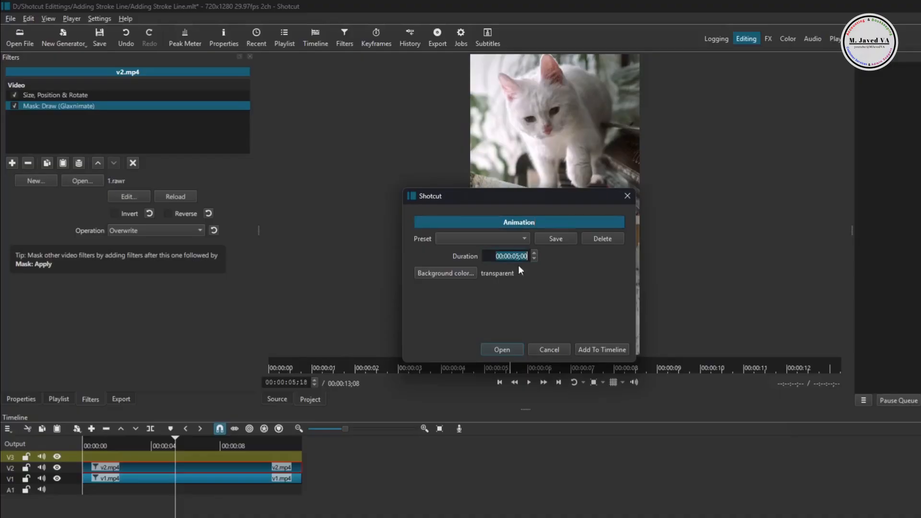
key("Left")
key("BackSpace")
key("BackSpace")
type("20")
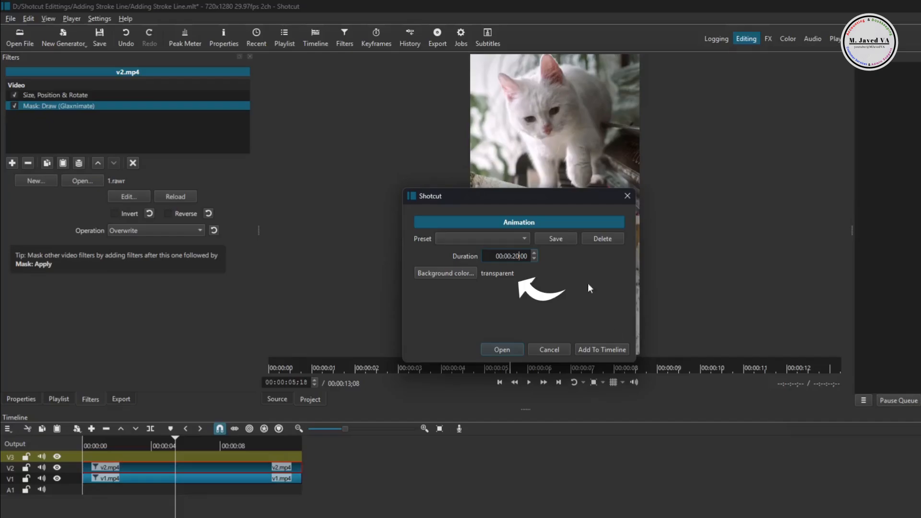
left_click(509, 350)
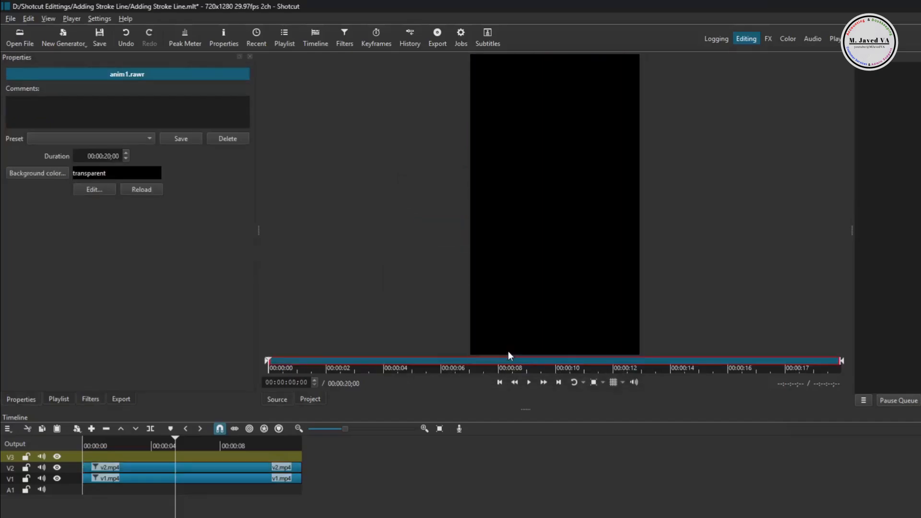
Step: Place the anim1.rawr clip on the empty V3 track above the cat videos
left_click_drag(524, 232, 138, 456)
left_click_drag(259, 458, 322, 456)
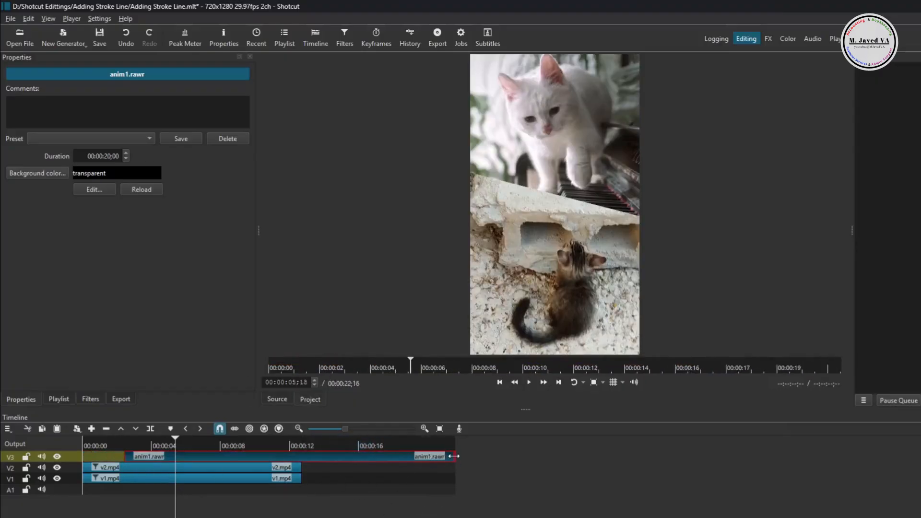
left_click_drag(452, 457, 508, 482)
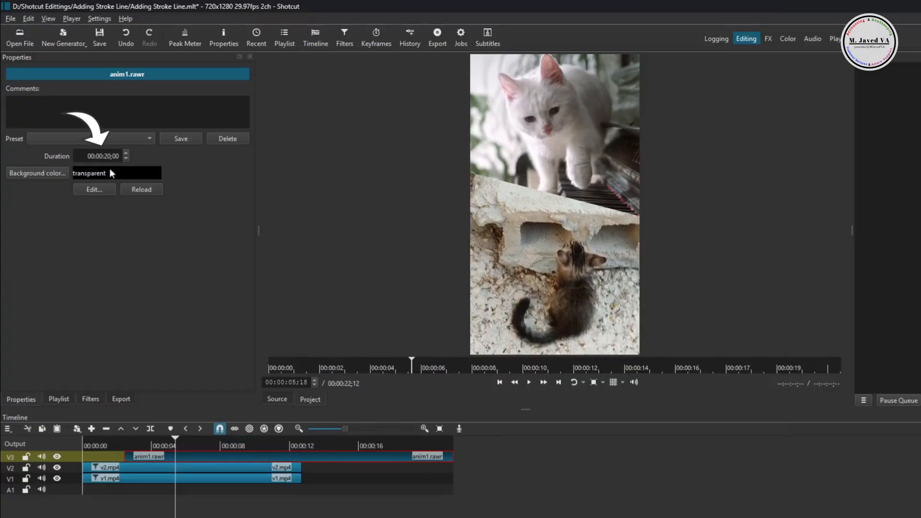
left_click(99, 157)
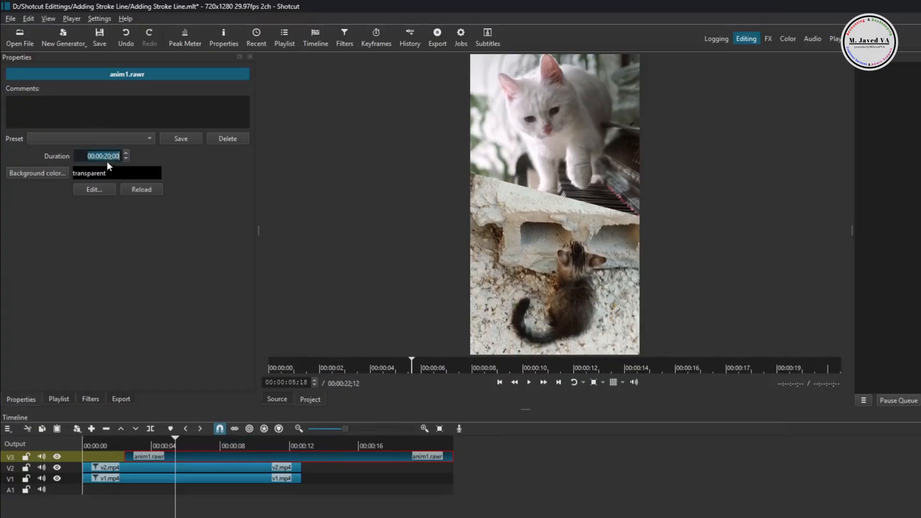
Step: Remove the gap before anim1.rawr on V3 and trim its end to match the end of the cat clips
left_click_drag(269, 459, 163, 460)
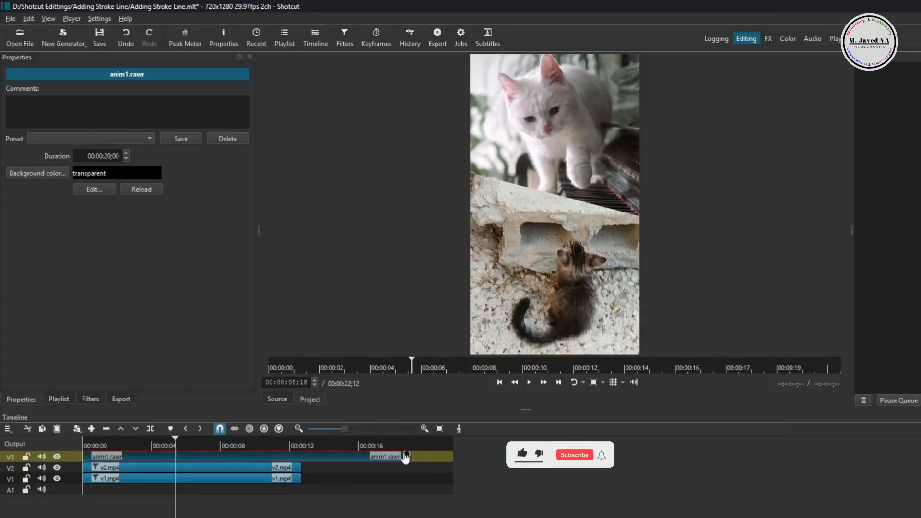
left_click_drag(410, 457, 341, 457)
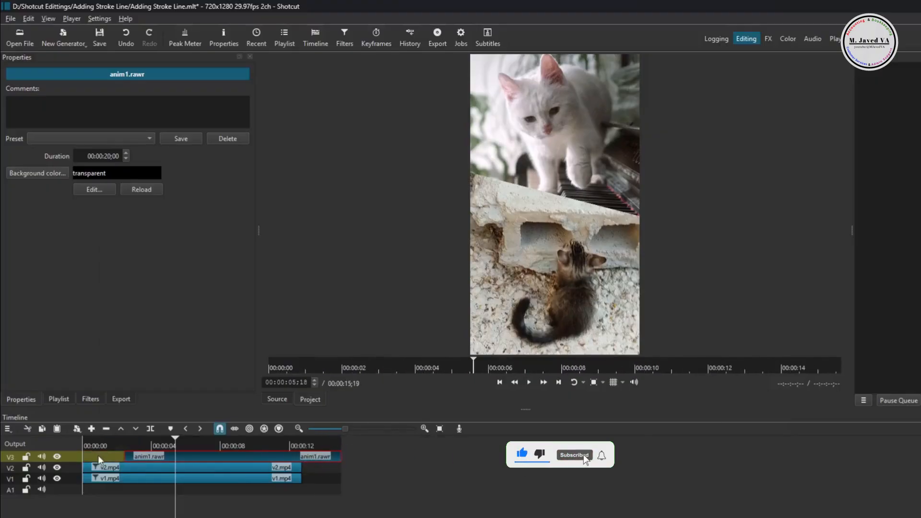
right_click(98, 455)
left_click(154, 266)
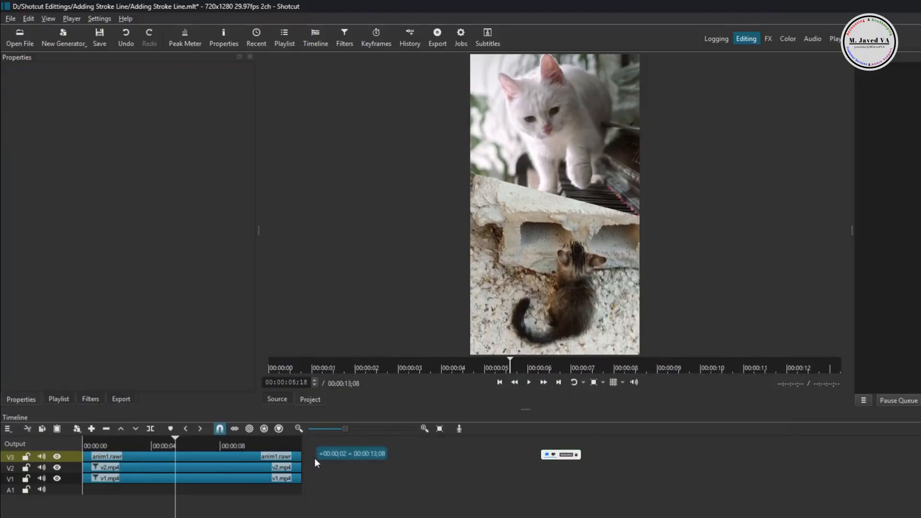
Step: Open anim1.rawr for editing in Glaxnimate and set the line drawing tool to create a layer with Stroke enabled and Fill disabled
left_click(187, 454)
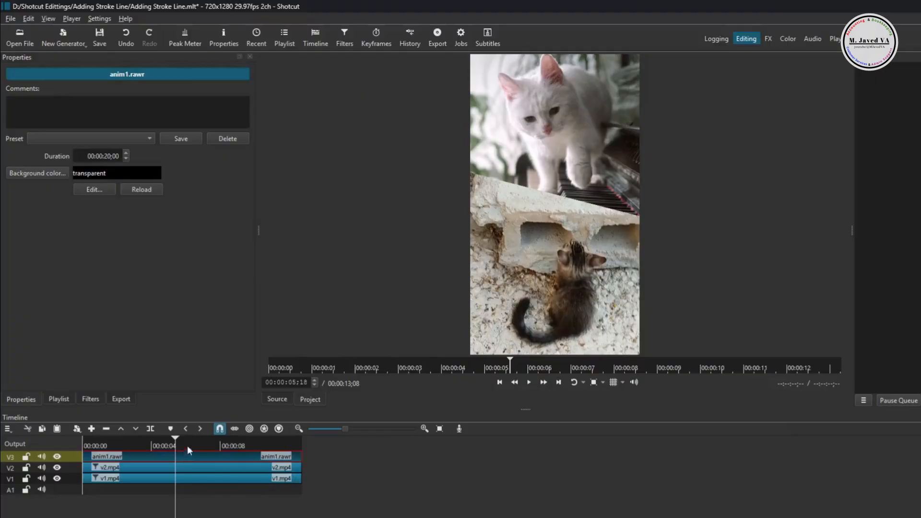
left_click(92, 190)
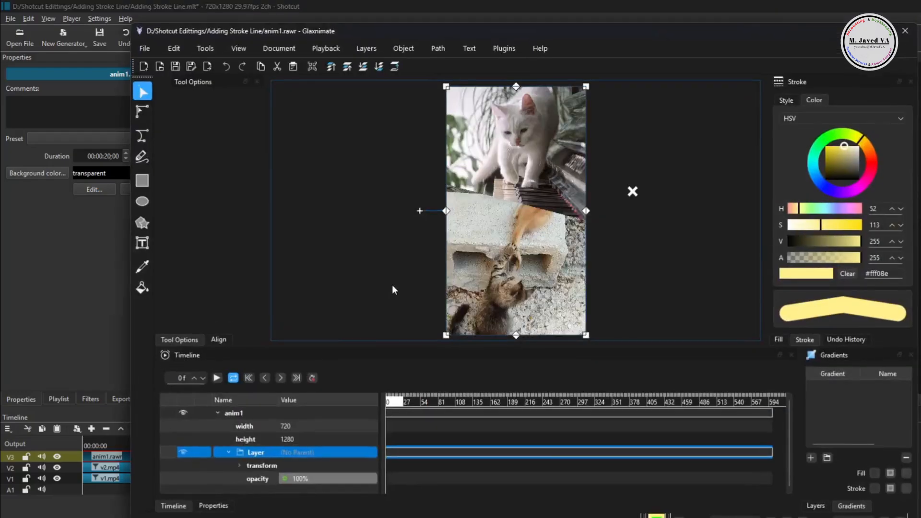
scroll(500, 241, "down", 1)
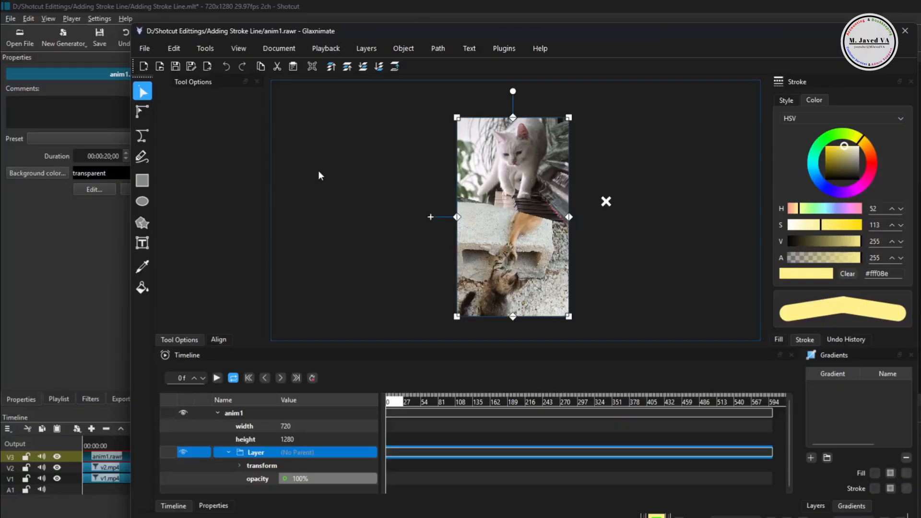
left_click(143, 138)
left_click(170, 156)
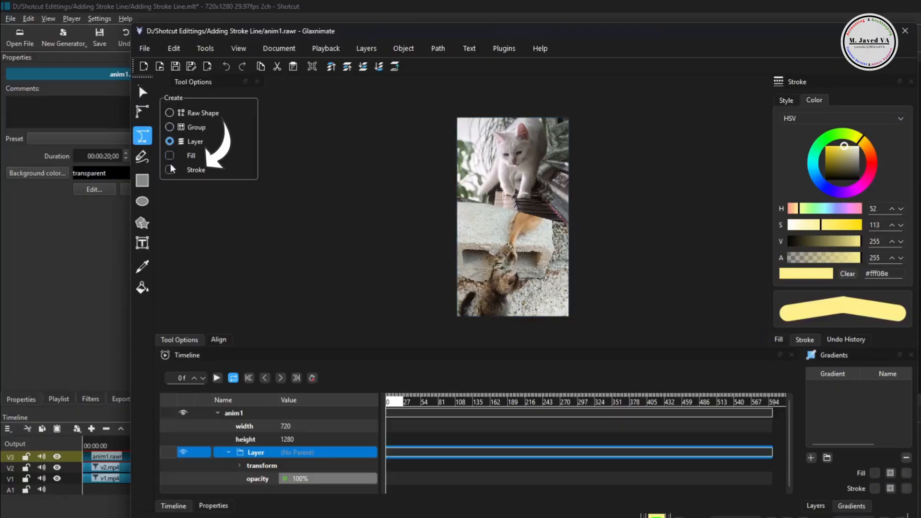
left_click(171, 171)
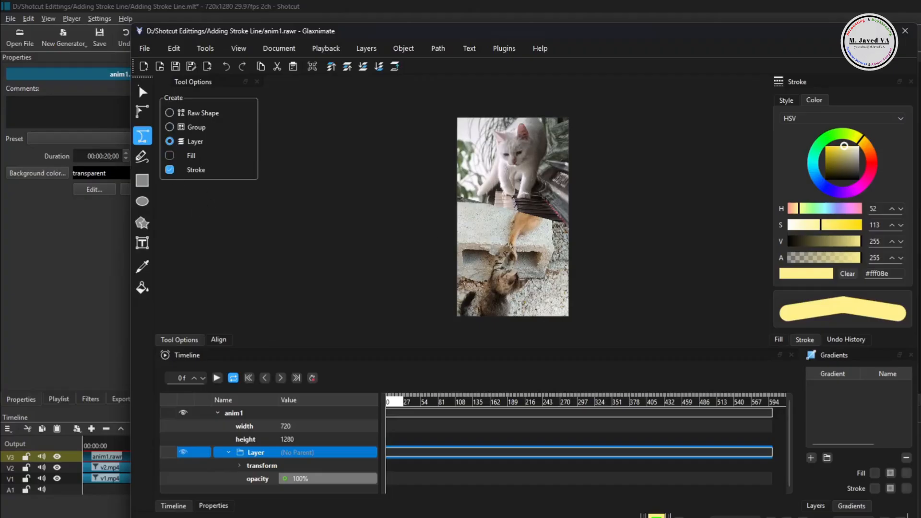
Step: Draw a straight stroke line along the slanted split between the videos, extending slightly past both sides of the frame
scroll(453, 196, "up", 3)
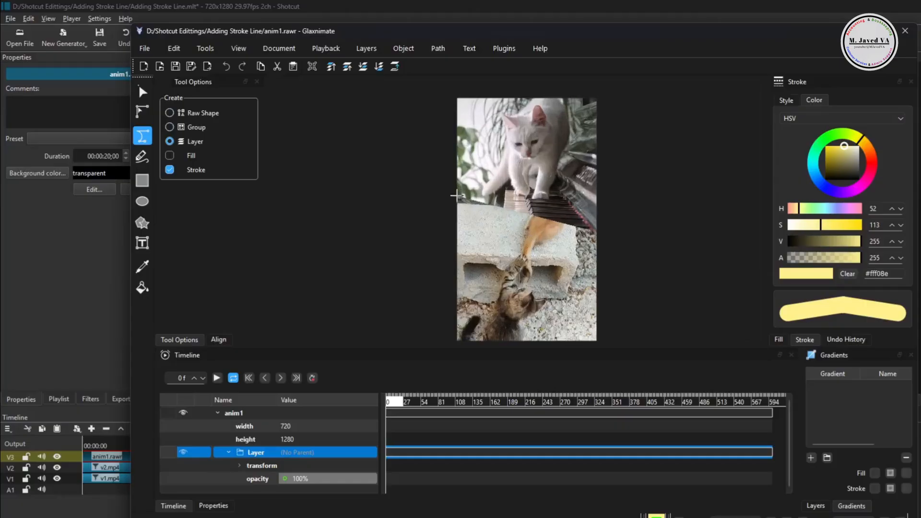
scroll(455, 196, "up", 1)
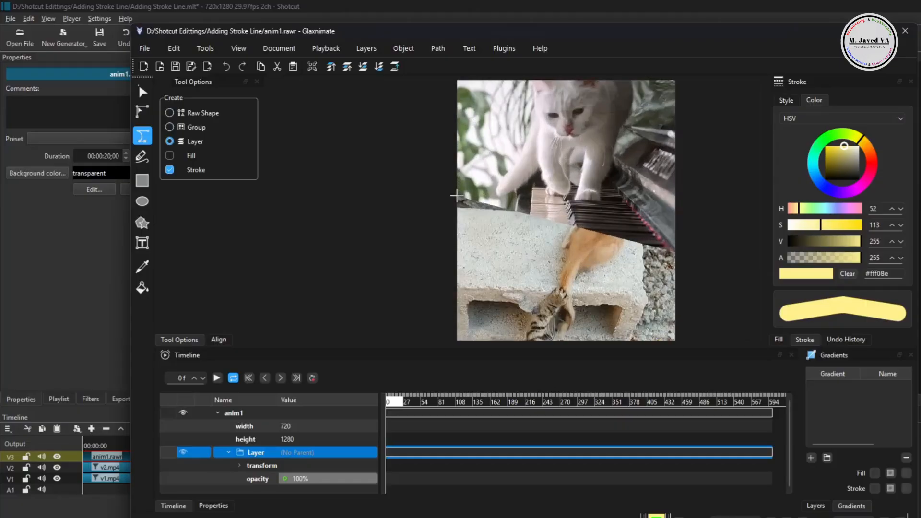
left_click(452, 194)
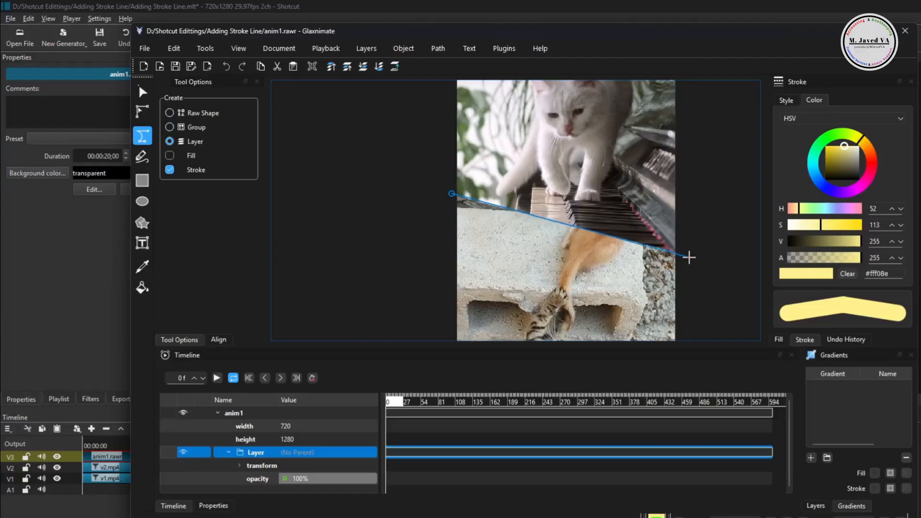
double_click(689, 258)
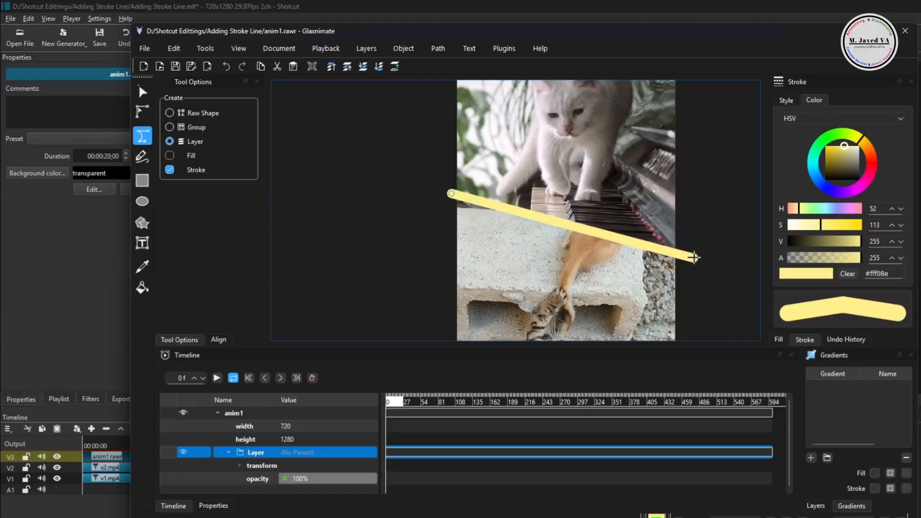
left_click(696, 259)
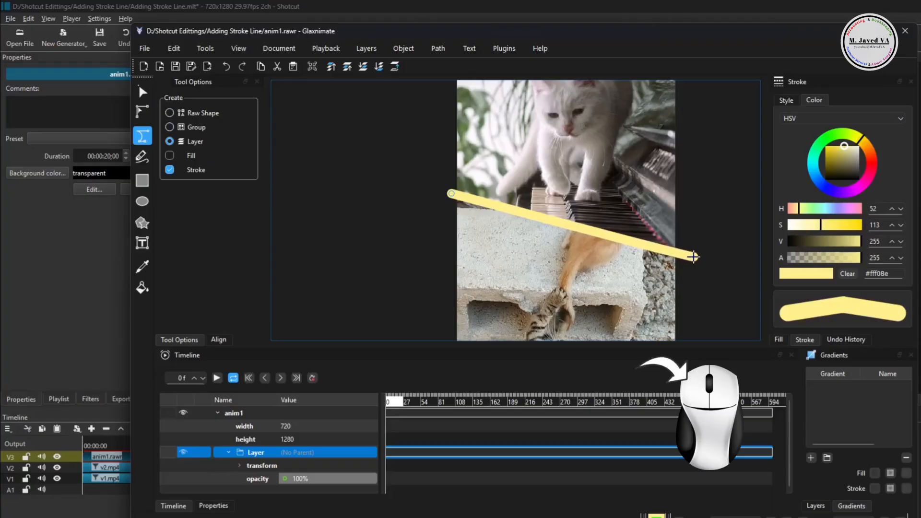
key("Return")
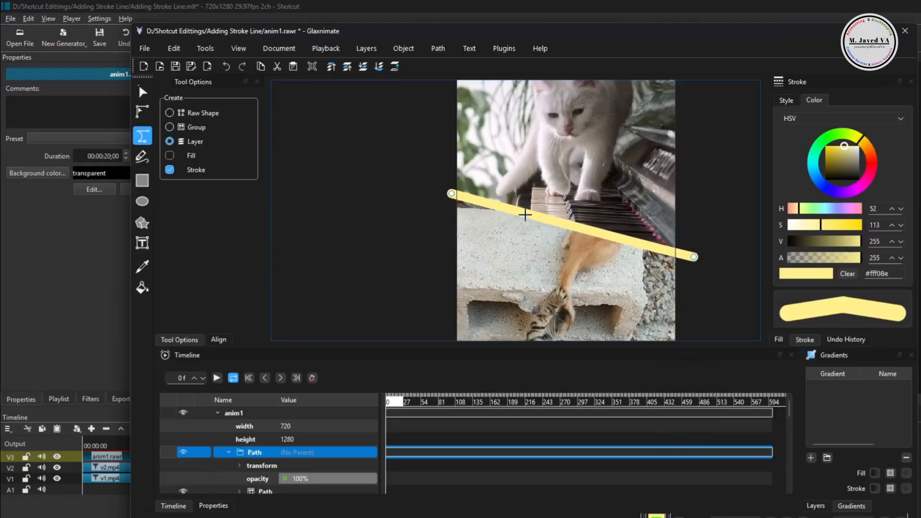
Step: Lower the stroke line's right end point slightly and add an extra node near that end
scroll(525, 215, "down", 2)
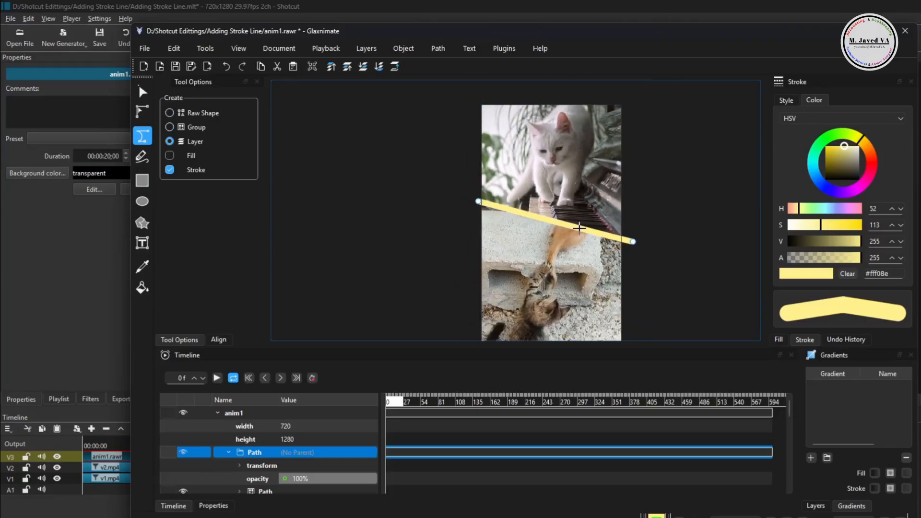
scroll(579, 228, "up", 3)
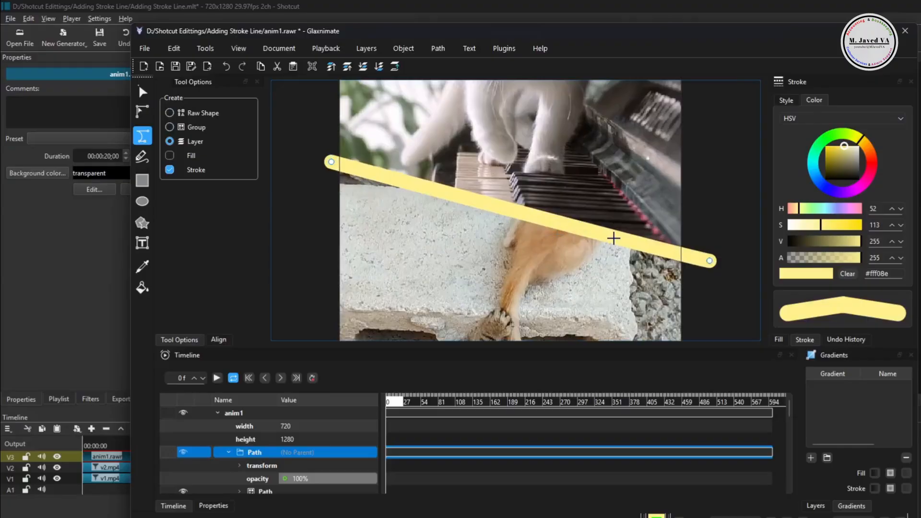
scroll(614, 239, "down", 1)
left_click(143, 112)
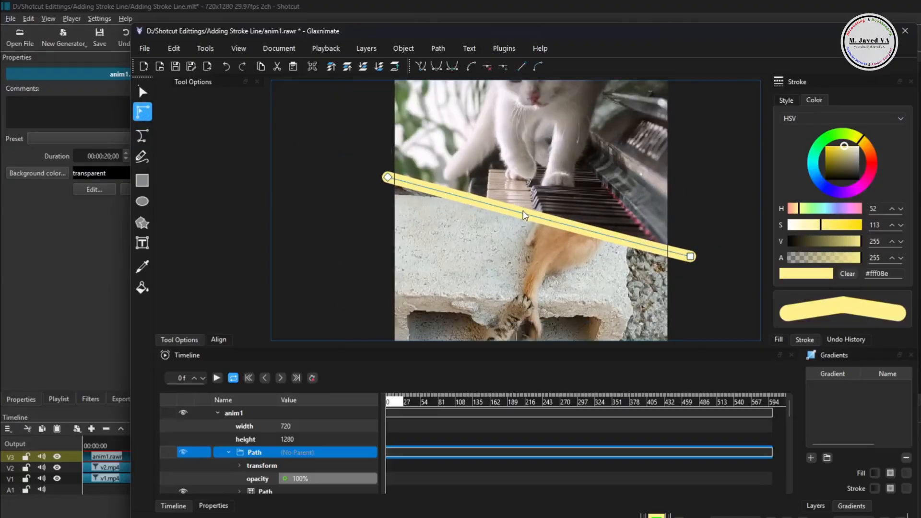
left_click(525, 216)
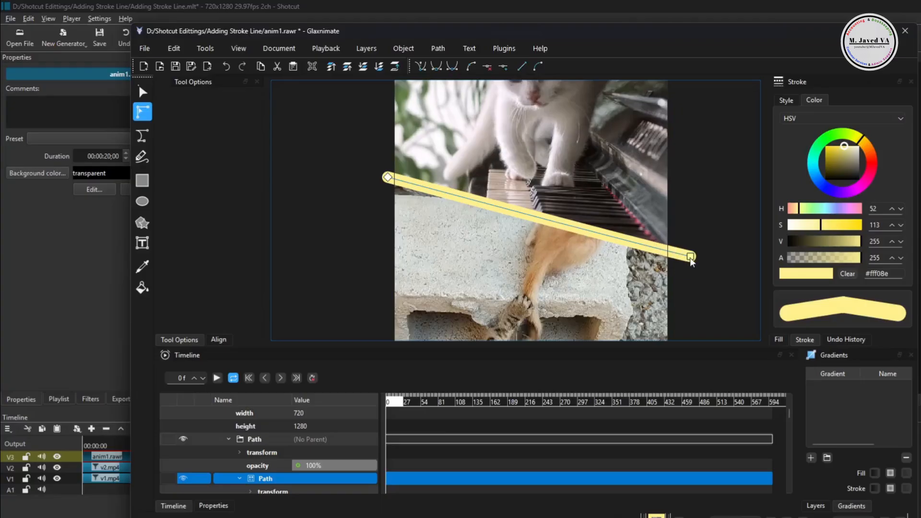
left_click_drag(690, 257, 691, 261)
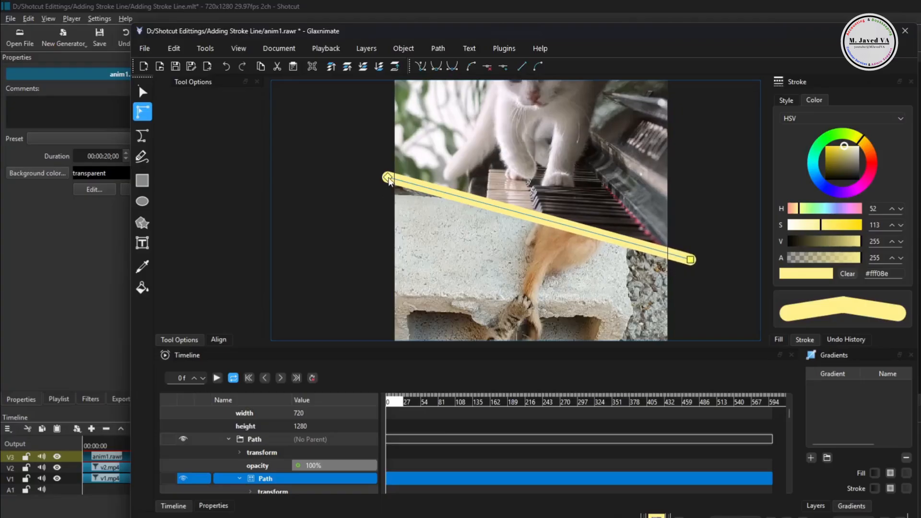
double_click(658, 251)
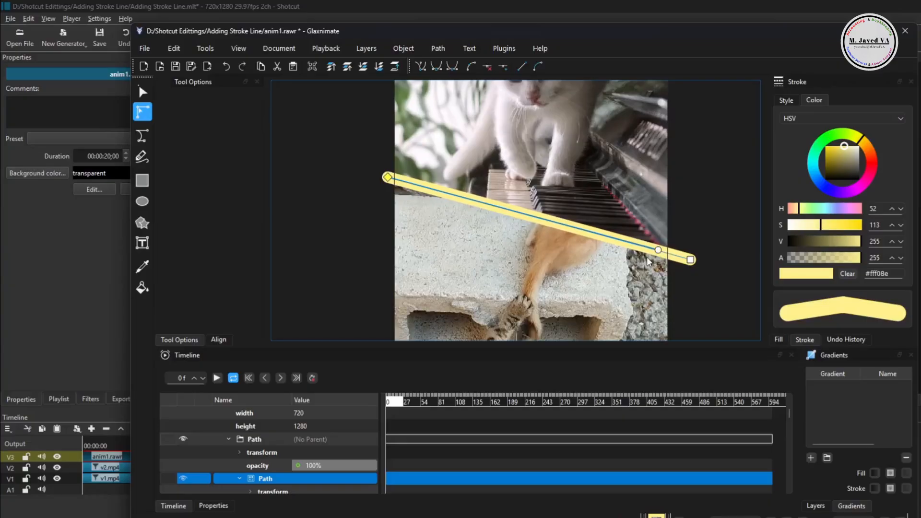
left_click(538, 66)
mouse_move(658, 250)
left_mouse_down()
mouse_move(690, 167)
mouse_move(589, 144)
mouse_move(551, 104)
mouse_move(651, 250)
left_mouse_up()
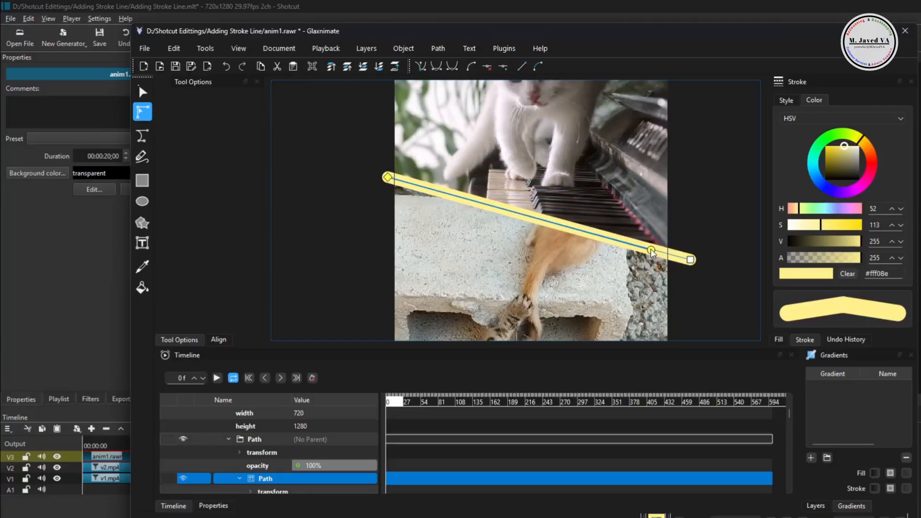
Step: Reselect the stroke line with its nodes and undo the last node adjustment
key("ctrl+z")
left_click(381, 187)
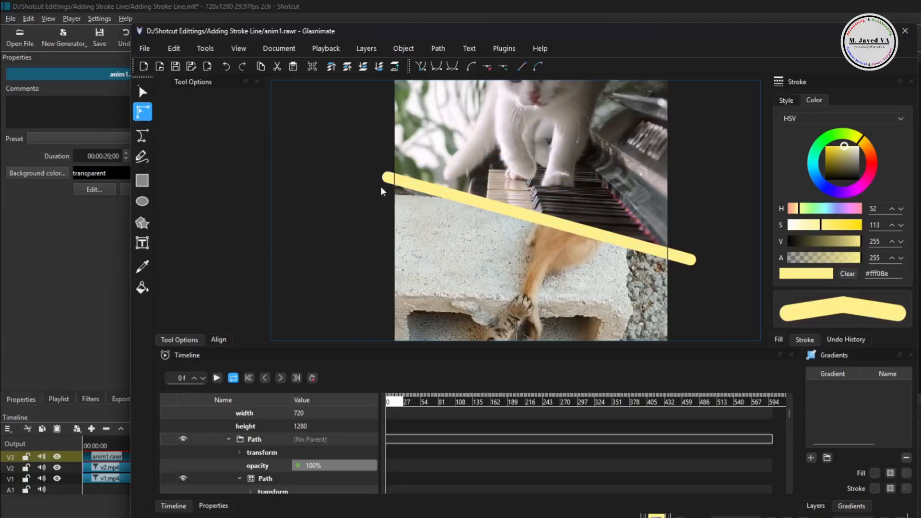
left_click(461, 197)
mouse_move(339, 158)
left_mouse_down()
mouse_move(705, 273)
mouse_move(687, 227)
mouse_move(679, 232)
mouse_move(682, 259)
left_mouse_up()
key("ctrl+z")
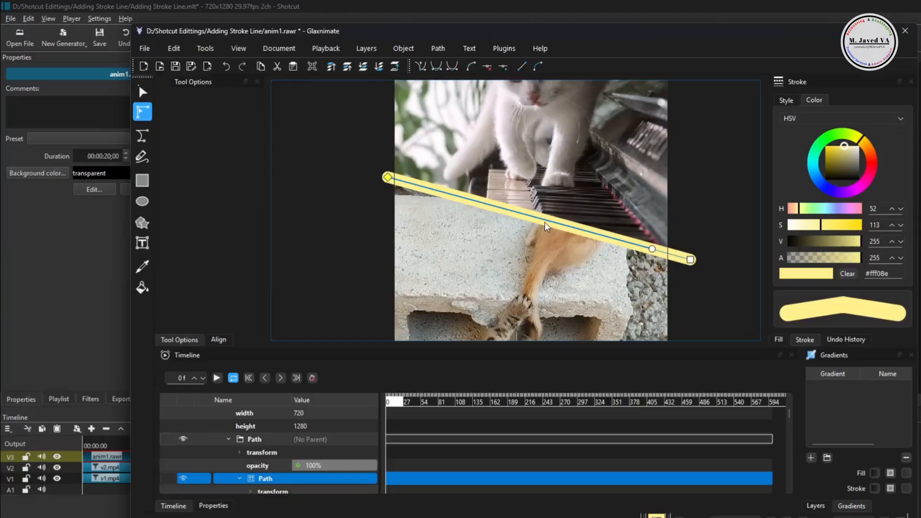
Step: Save the anim1.rawr drawing with the stroke line
left_click(144, 47)
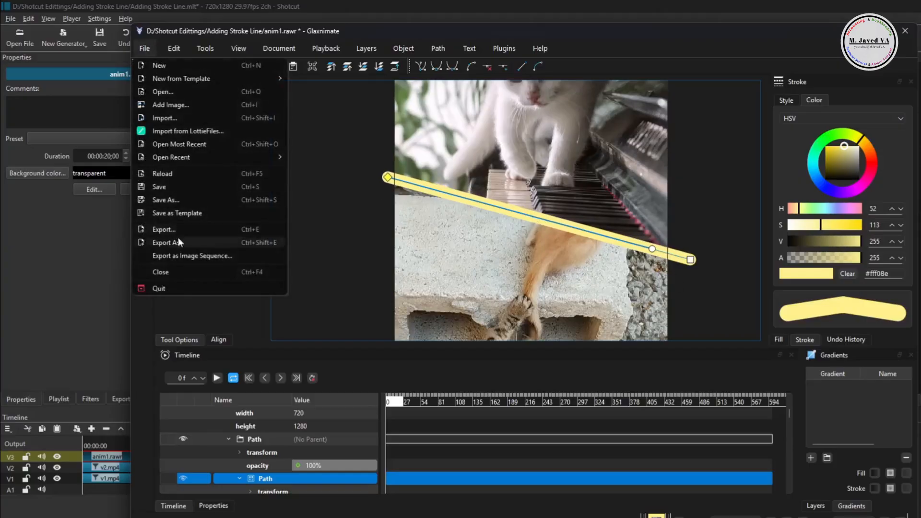
left_click(176, 186)
left_click(355, 220)
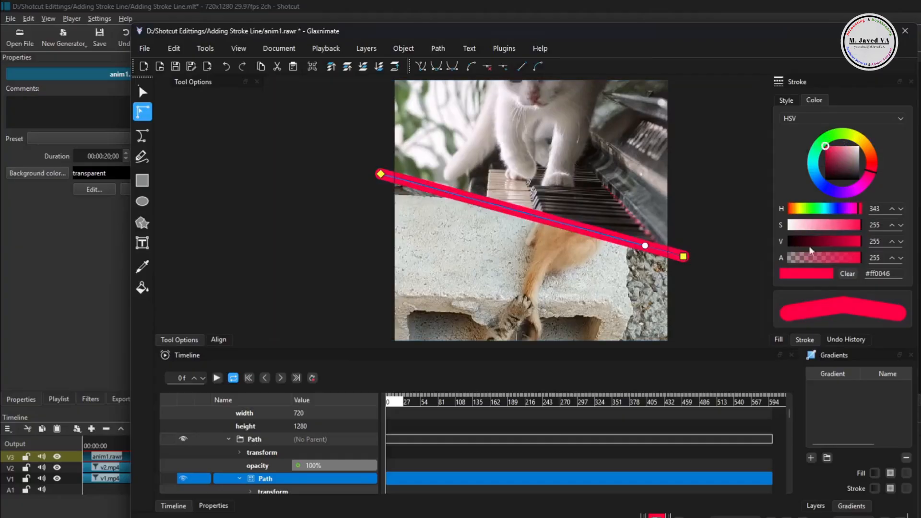
Step: Set the line's stroke color to bright yellow #fdff2e
left_click(779, 340)
left_click(802, 341)
left_click_drag(833, 164, 832, 135)
left_click(857, 139)
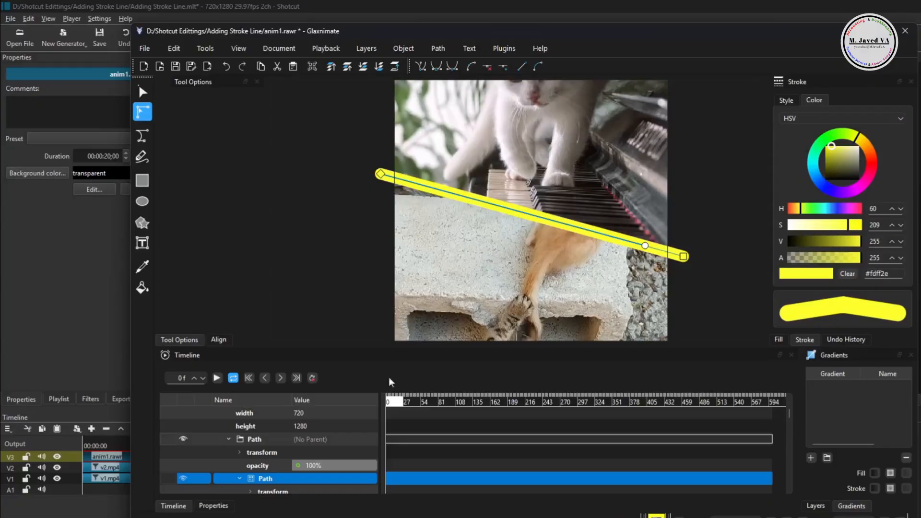
Step: Expand the Stroke properties of the line's inner Path group in the animation timeline
scroll(321, 442, "down", 1)
scroll(321, 444, "up", 1)
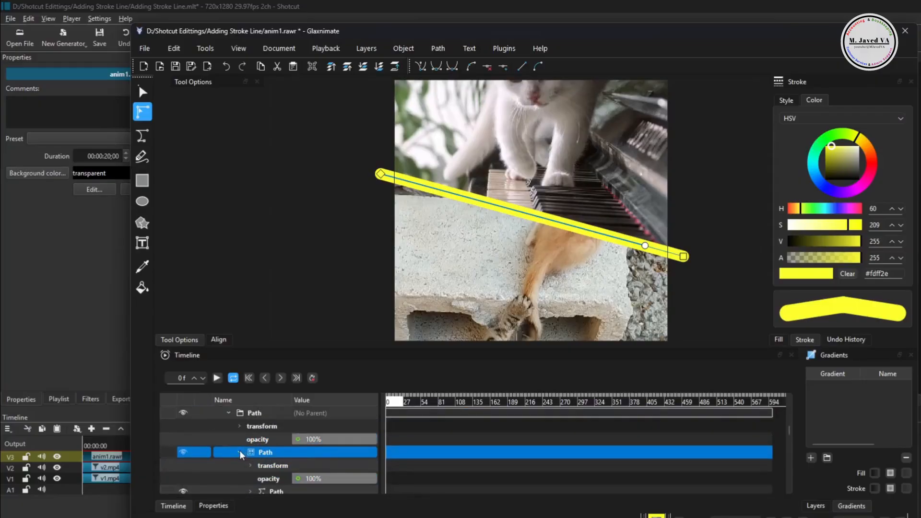
left_click(240, 453)
left_click(240, 453)
scroll(337, 452, "down", 1)
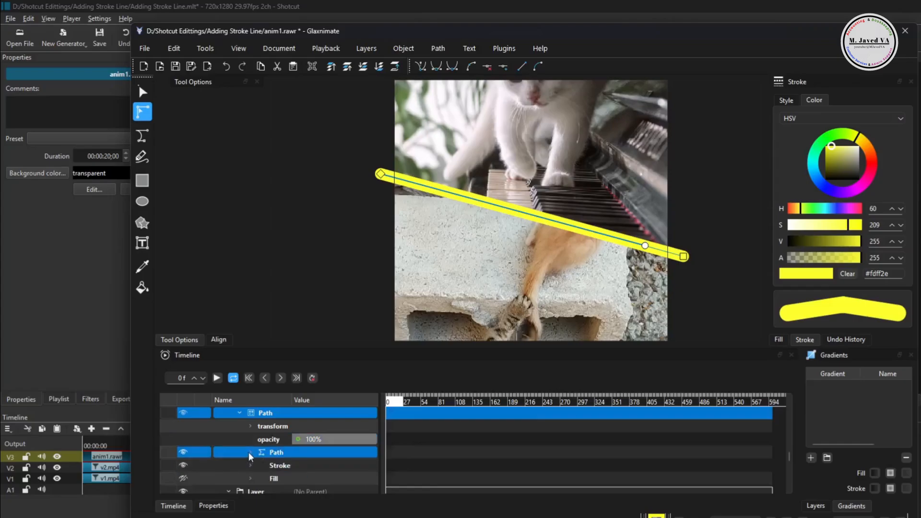
left_click(280, 466)
scroll(280, 463, "down", 2)
left_click(250, 439)
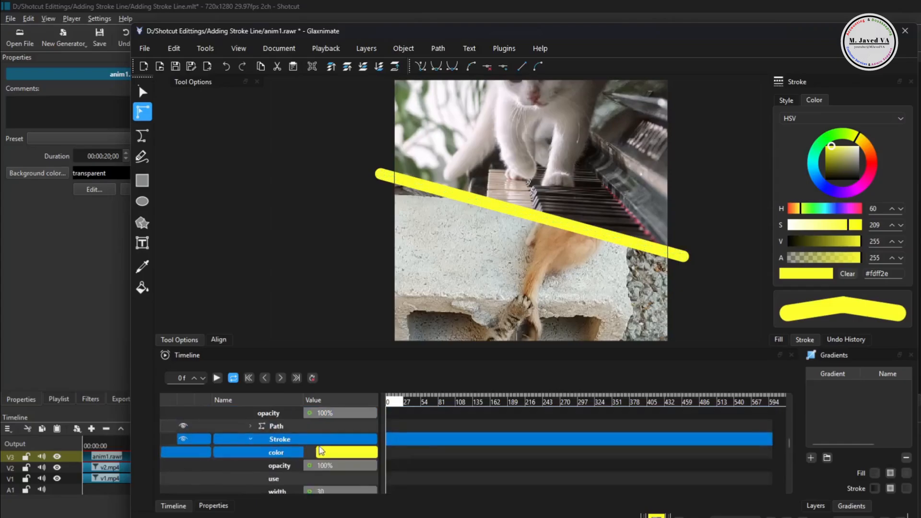
Step: Set the Stroke color property to olive #afb038 and apply it to the line
scroll(321, 451, "down", 1)
double_click(340, 443)
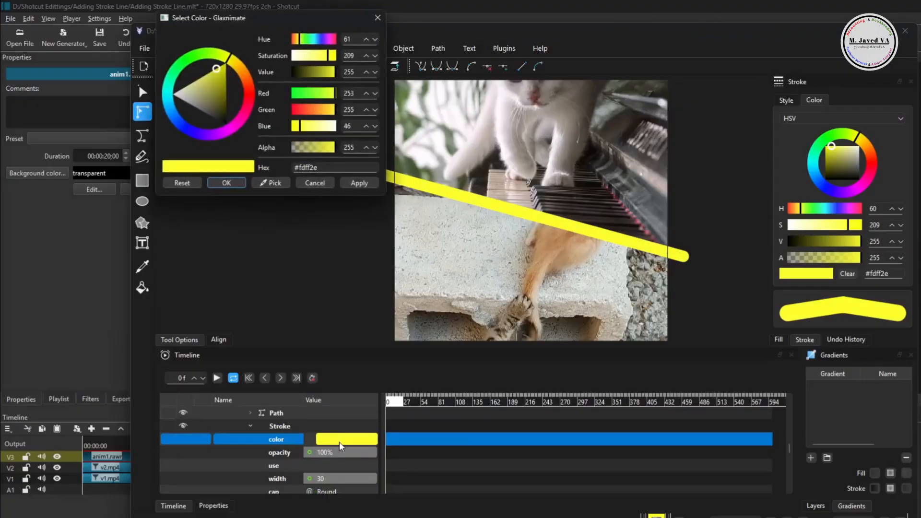
left_click_drag(206, 97, 215, 90)
left_click(360, 183)
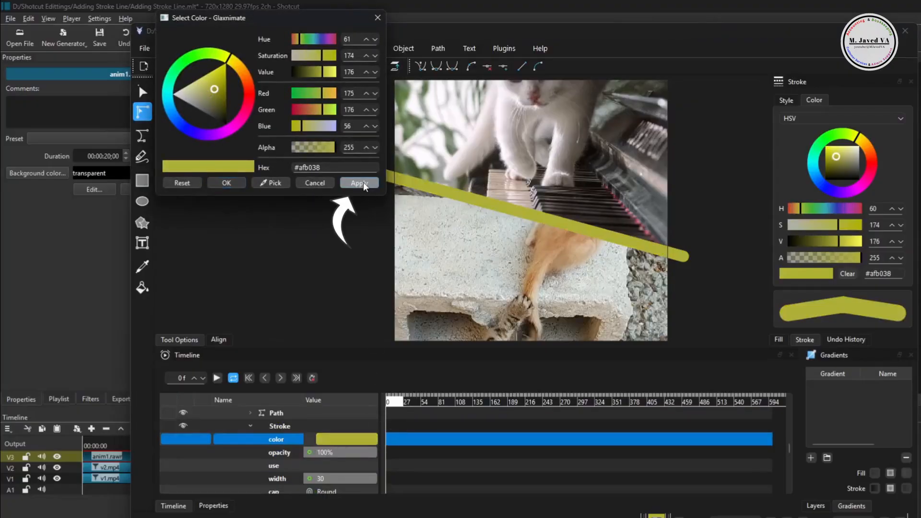
Step: Change the line's stroke color to teal #6ac0ac and apply it
left_click(204, 92)
left_click(168, 84)
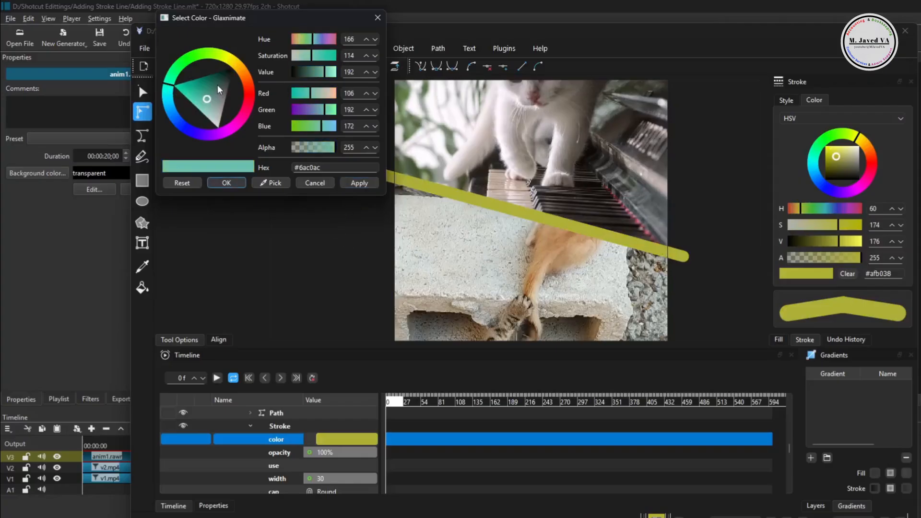
left_click(360, 183)
Step: Change the line's stroke color to bright green #5aff00 and apply it
left_click(212, 89)
left_click(204, 58)
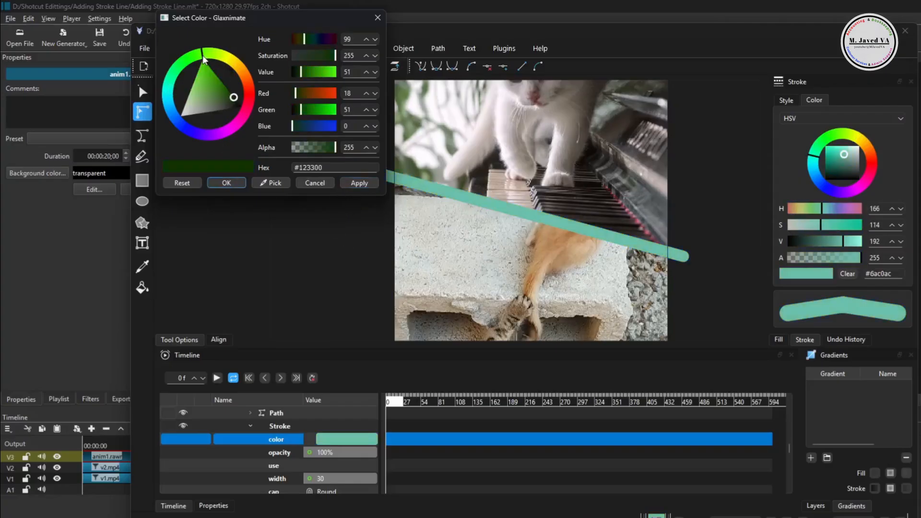
left_click(204, 59)
left_click(360, 183)
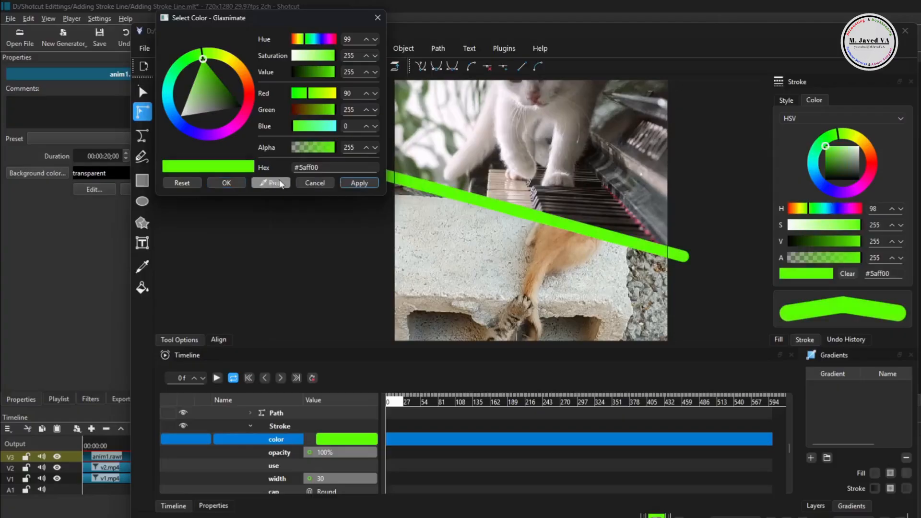
Step: Set the line's stroke color to magenta #ff00fa, apply it and close the color selection
left_click_drag(188, 133, 235, 141)
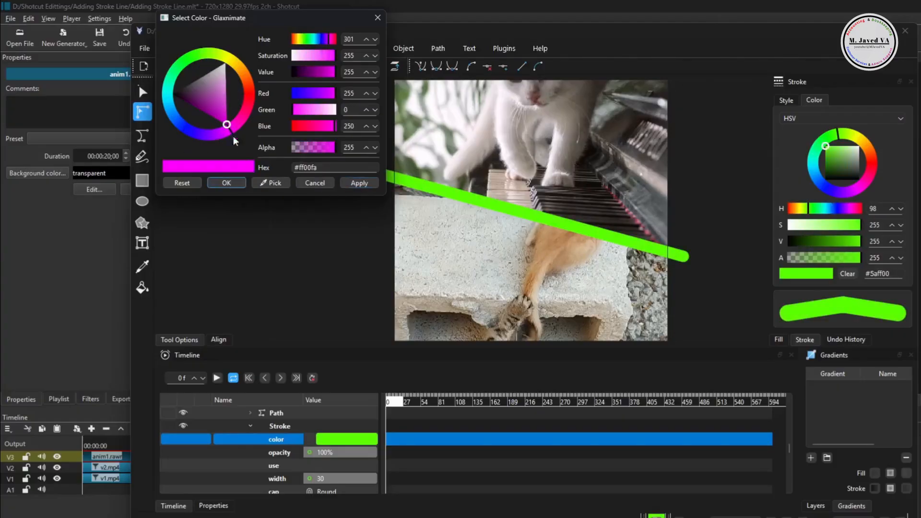
left_click(360, 182)
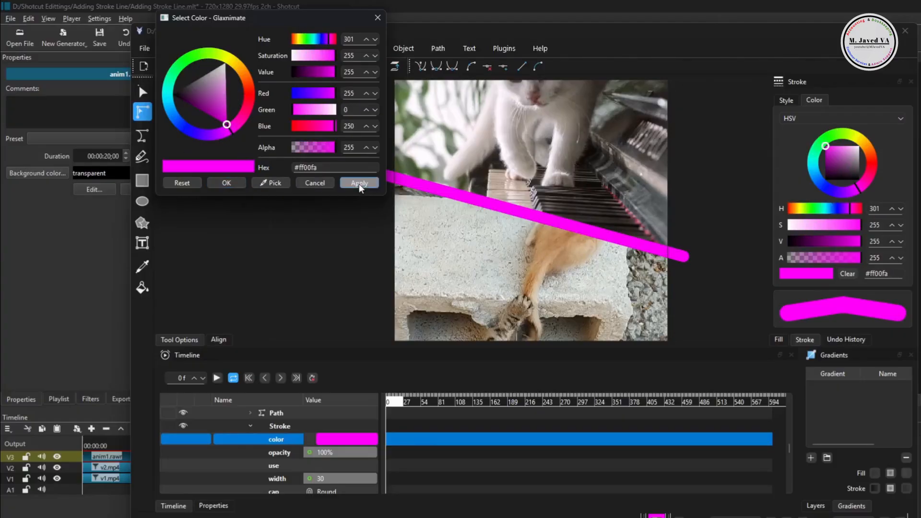
left_click(230, 185)
left_click(342, 427)
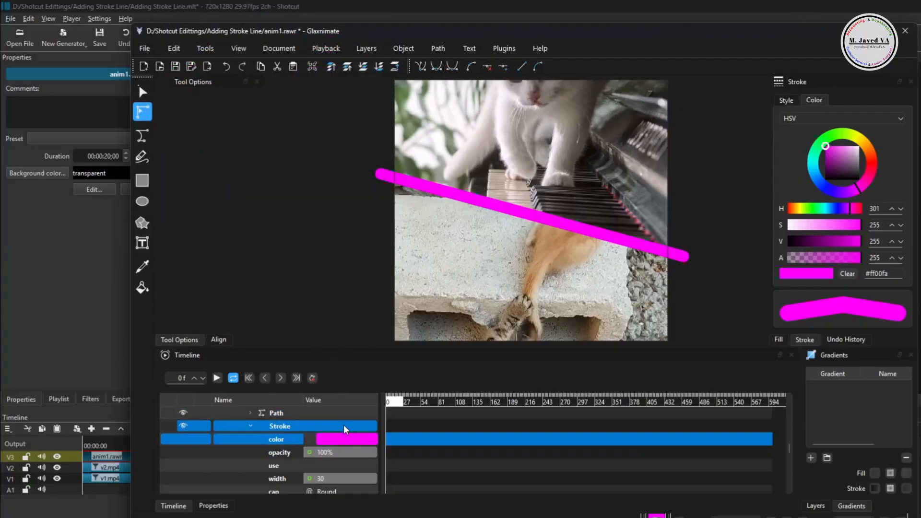
Step: Set the width property of the line's stroke to 15 in the animation timeline
scroll(345, 428, "down", 1)
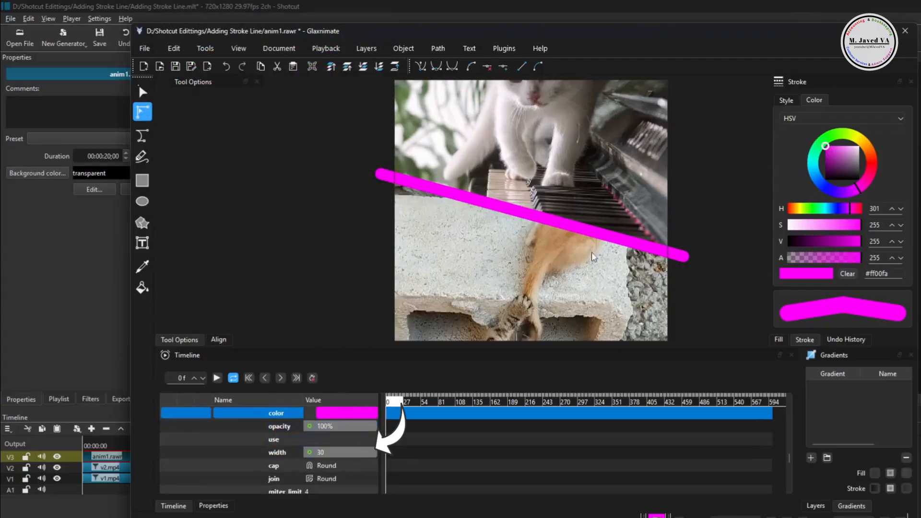
left_click(335, 455)
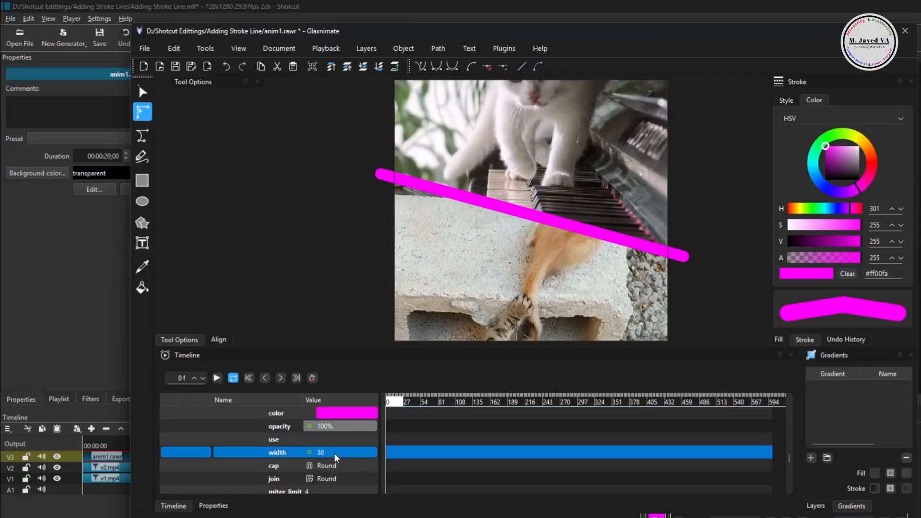
double_click(332, 455)
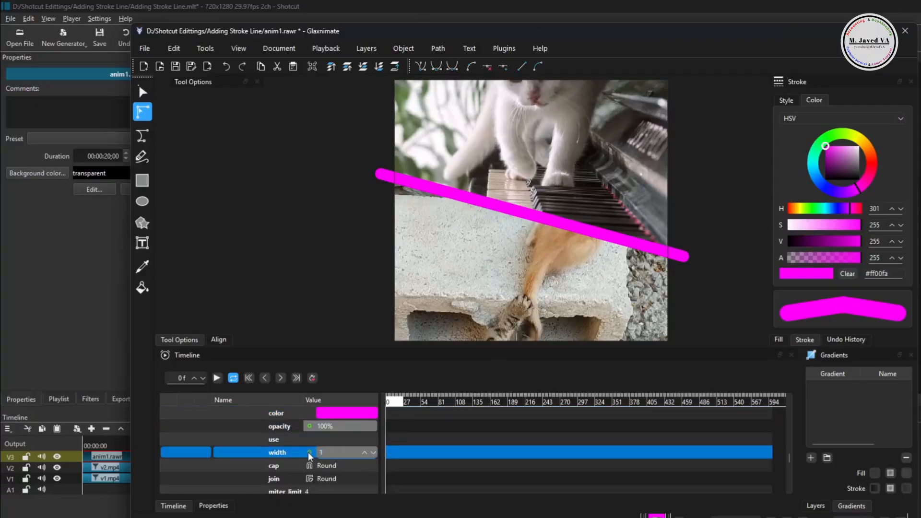
type("15")
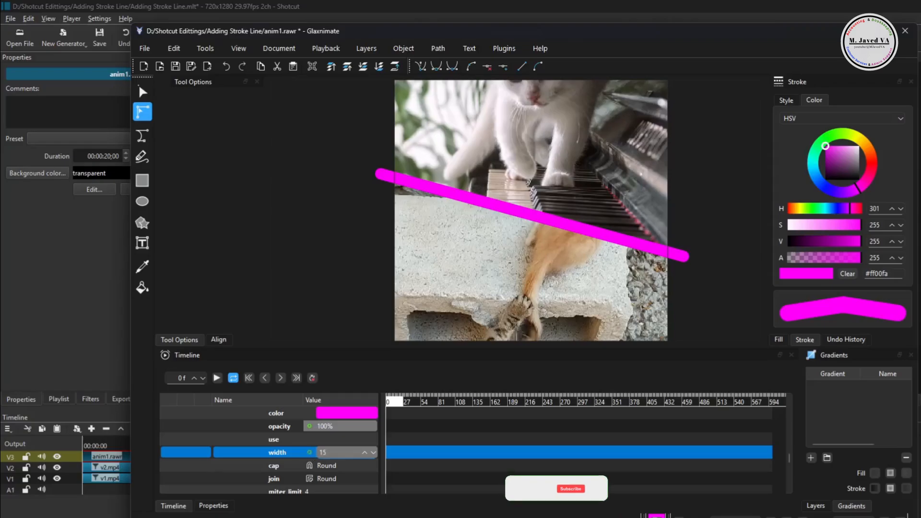
key("Return")
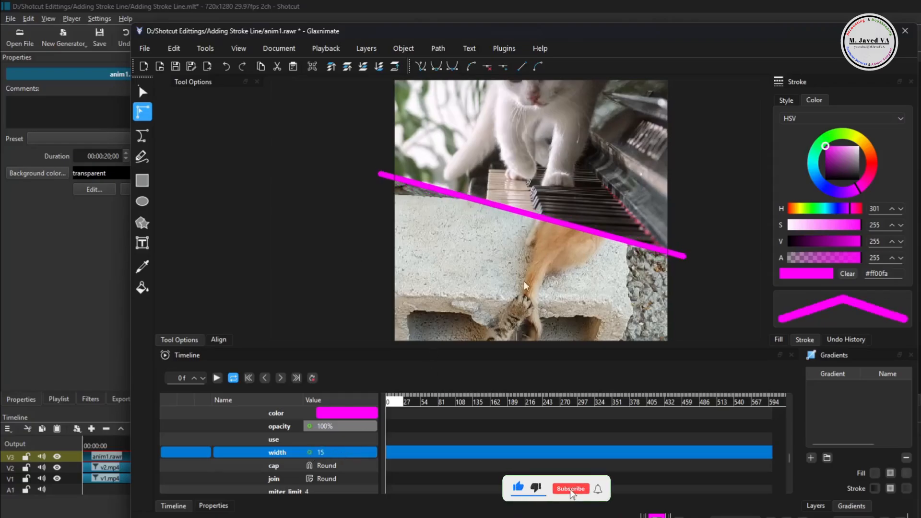
Step: Set the line's stroke width back to 30
double_click(338, 455)
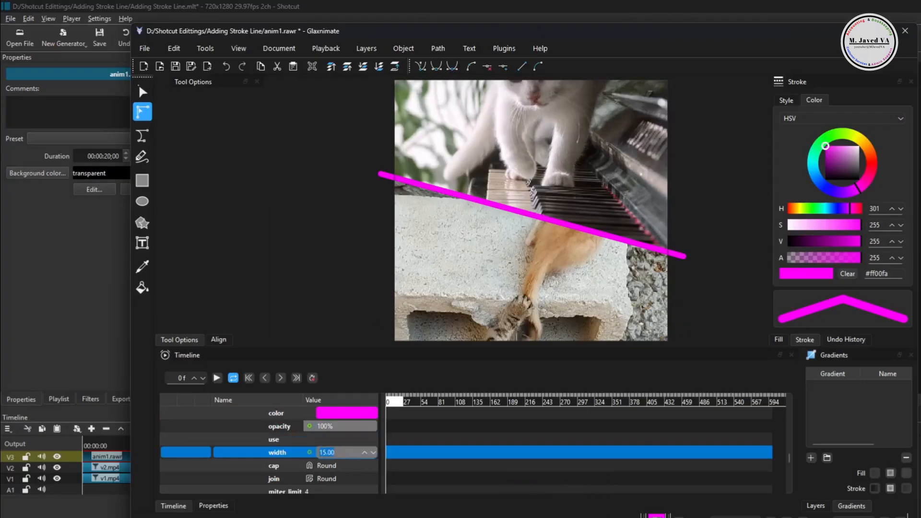
type("30")
key("Return")
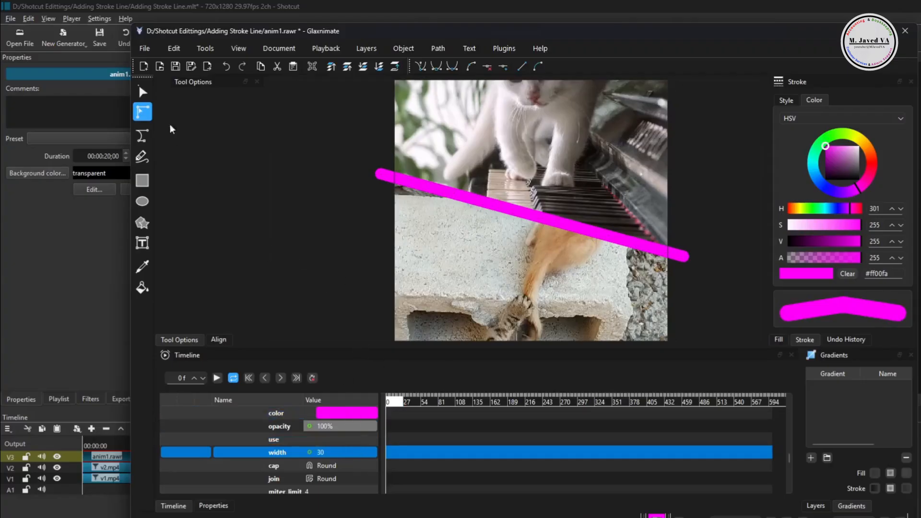
Step: Save the anim1.rawr drawing and close Glaxnimate to return to the Shotcut project
key("alt+f")
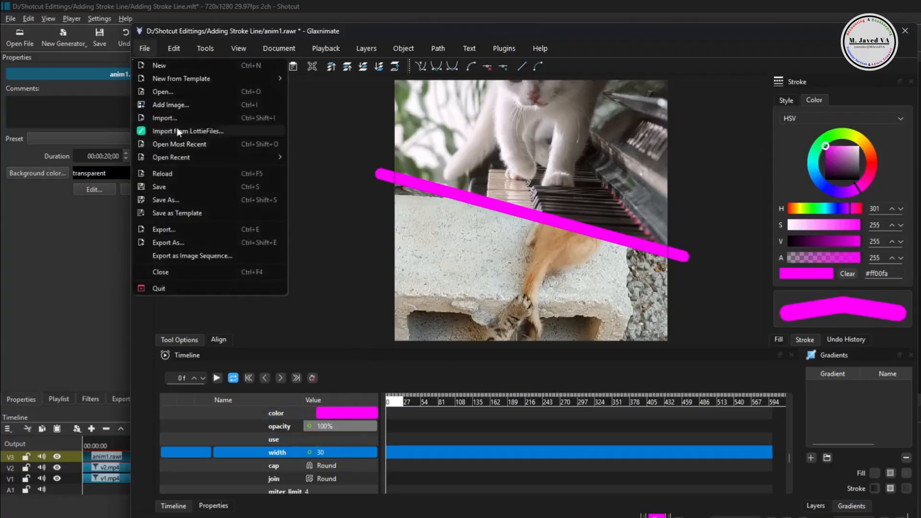
left_click(174, 187)
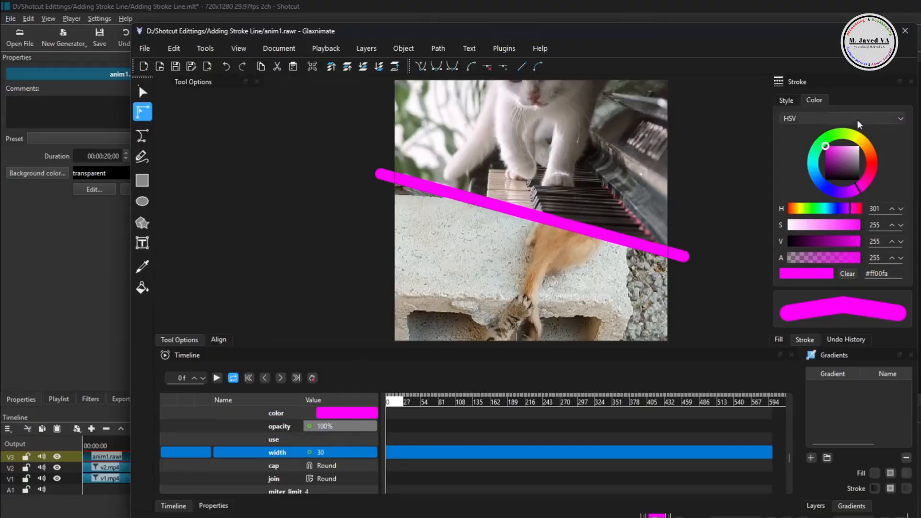
left_click(905, 32)
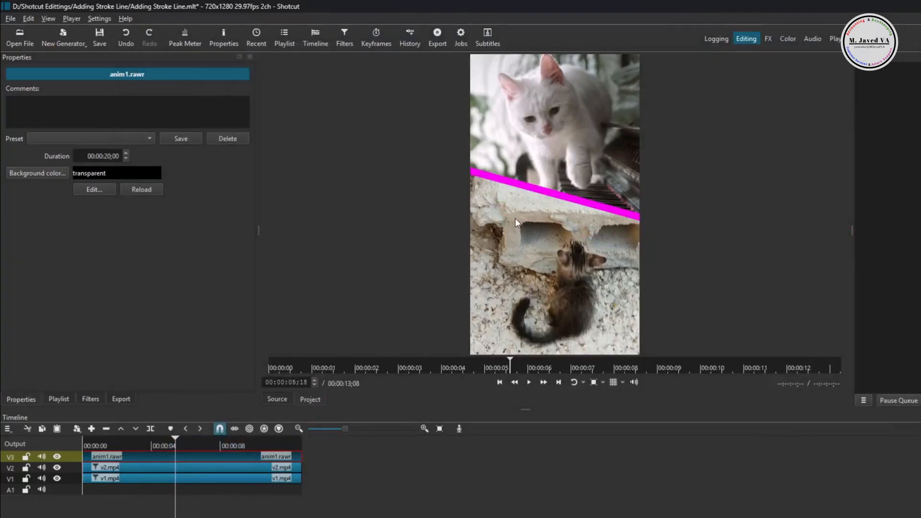
Step: Play the project from the start to check the stroke line along the split between the two cat videos
left_click(499, 383)
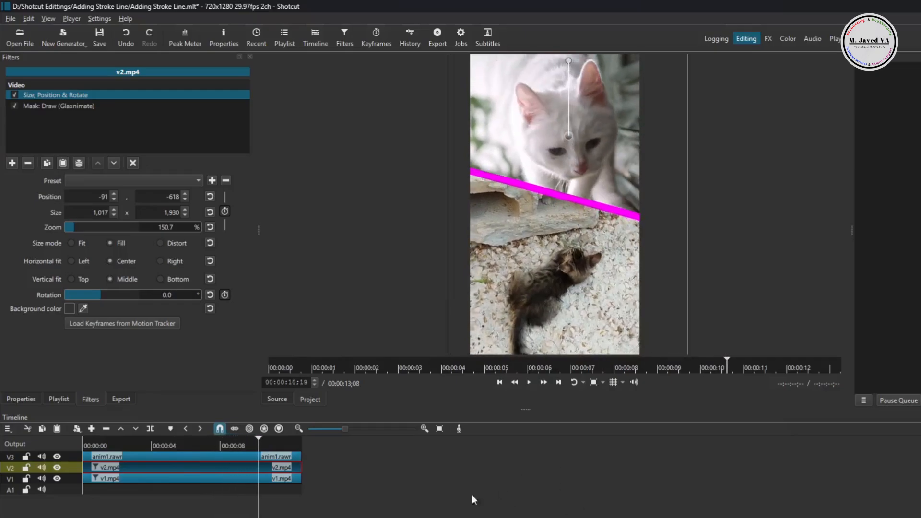
left_click(530, 382)
left_click(158, 448)
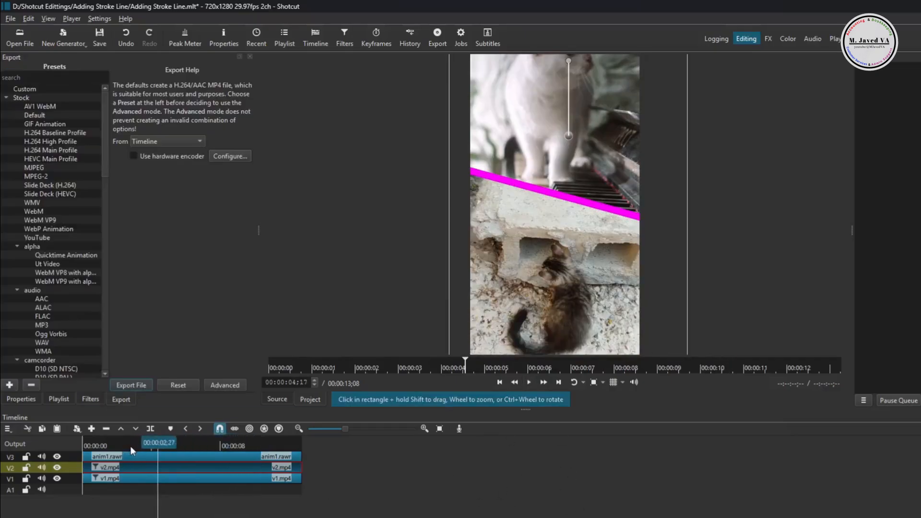
Step: Add a new video track above the anim1.rawr track
left_click(7, 429)
mouse_move(29, 442)
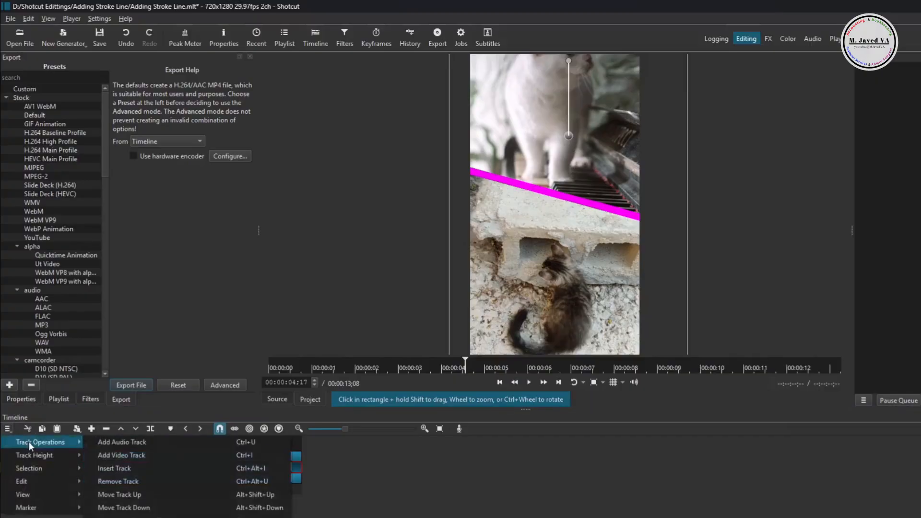
left_click(140, 455)
left_click(164, 448)
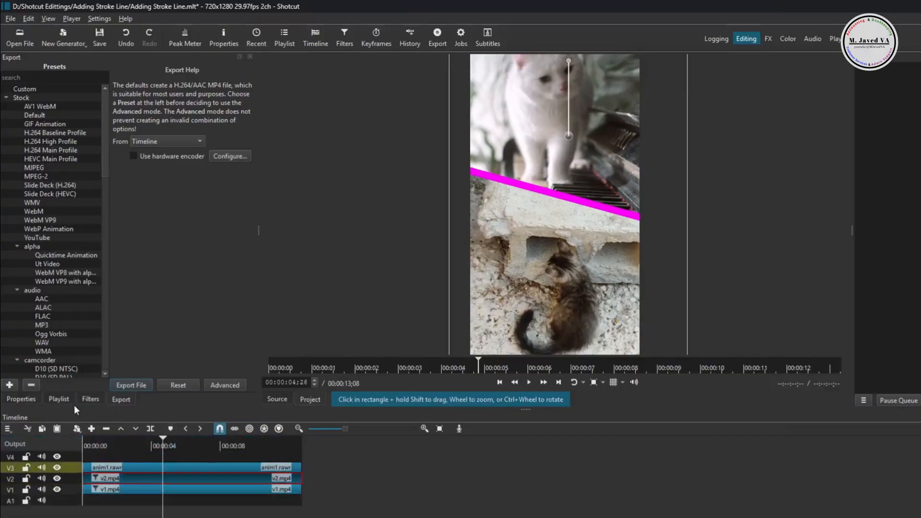
Step: Generate an opaque near-black #151515 color clip and place it on track V4 over the middle of the timeline
left_click(61, 400)
left_click(63, 35)
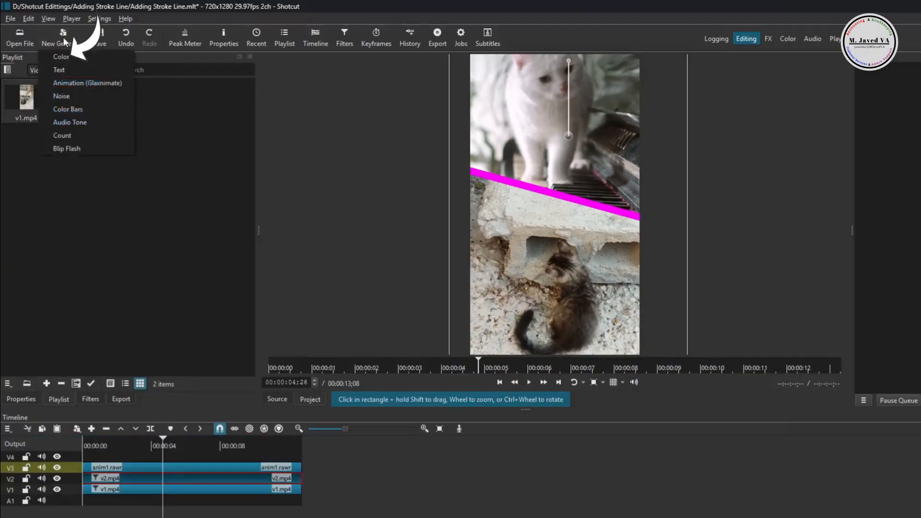
left_click(72, 58)
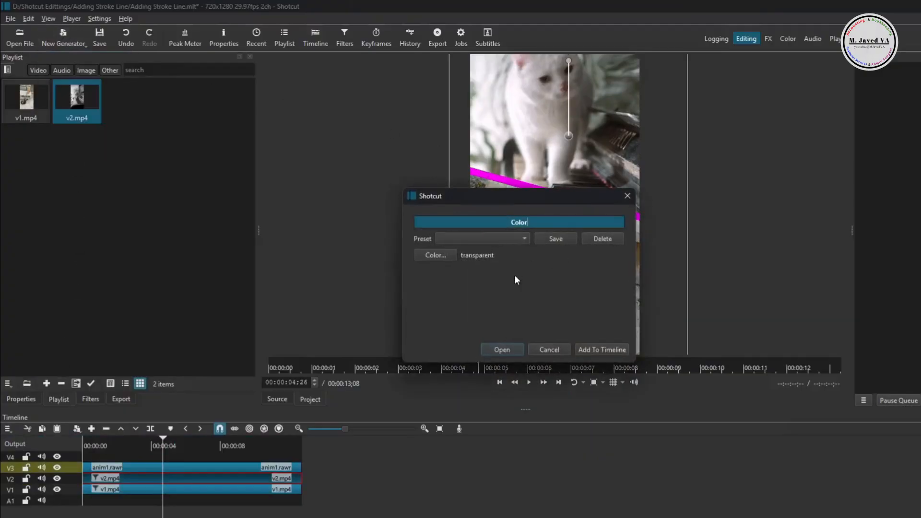
left_click(435, 255)
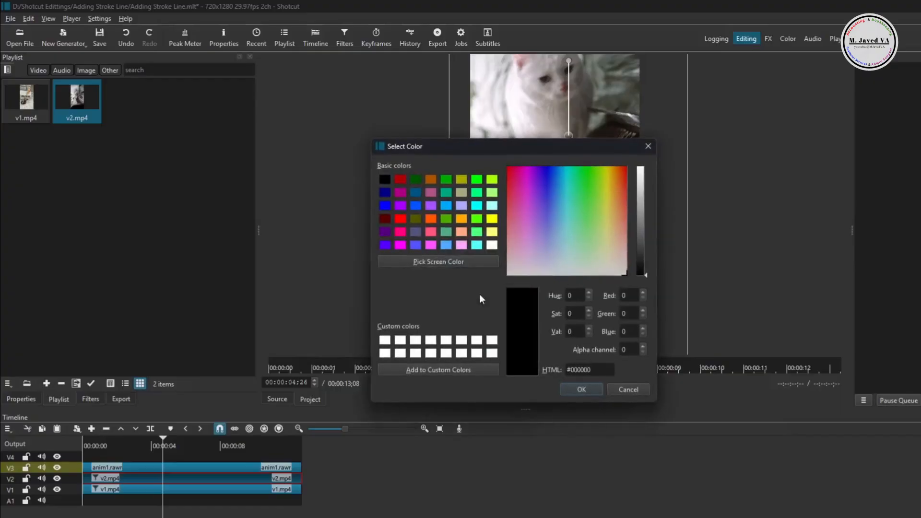
left_click_drag(646, 277, 642, 270)
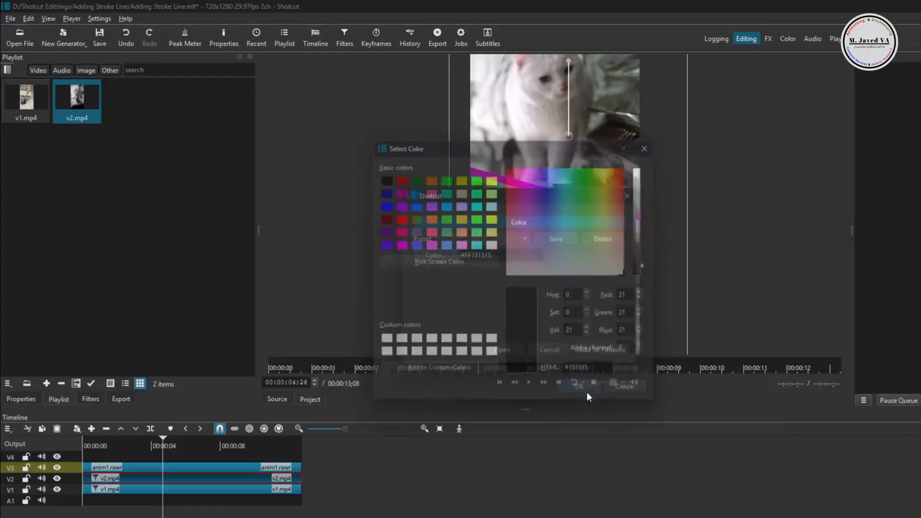
left_click(586, 391)
left_click(507, 351)
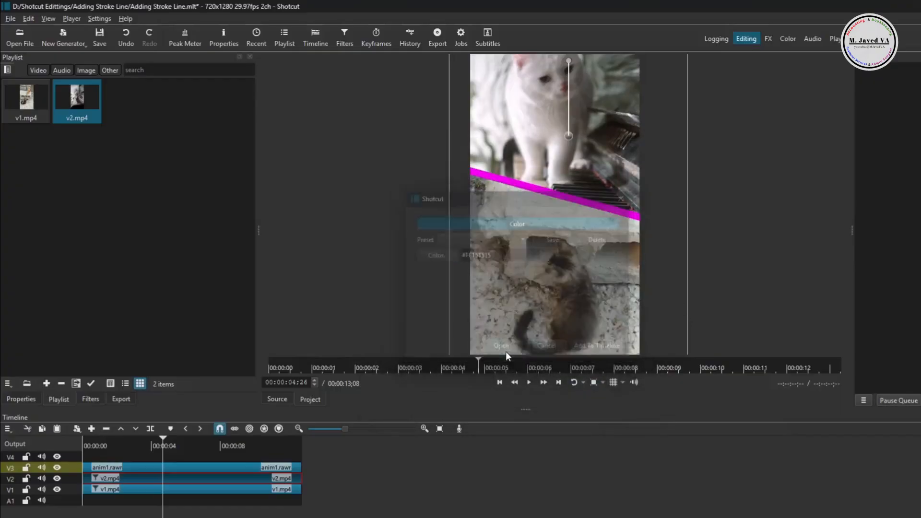
left_click_drag(577, 164, 127, 454)
left_click_drag(194, 455, 242, 455)
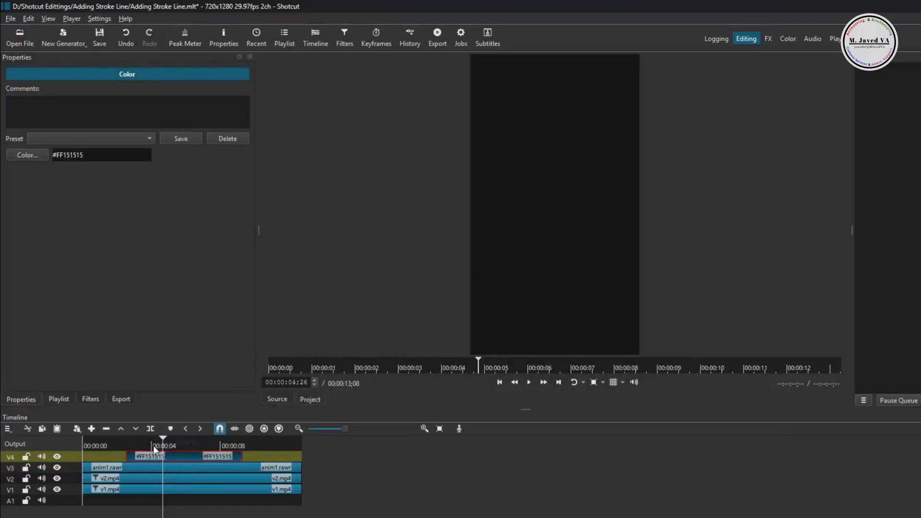
Step: Add an Opacity filter to the color clip and lower its level to 16%
left_click(90, 400)
left_click(12, 162)
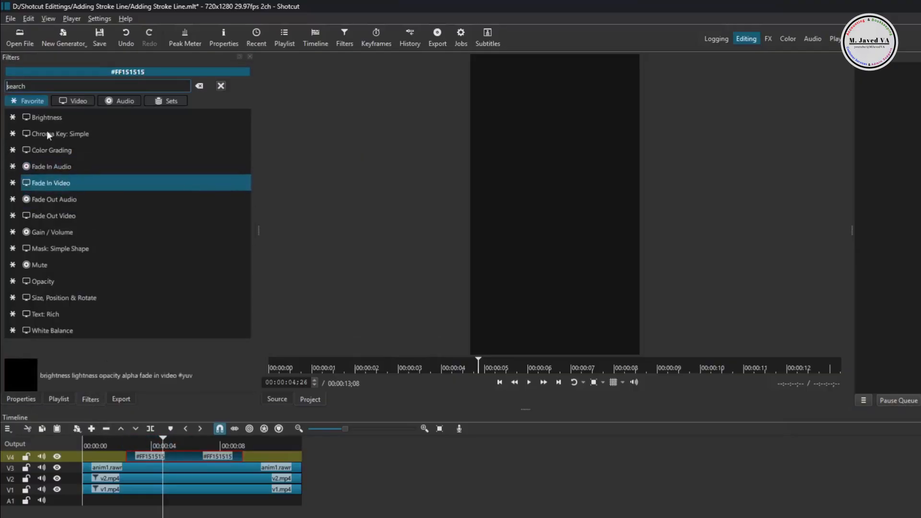
type("opa")
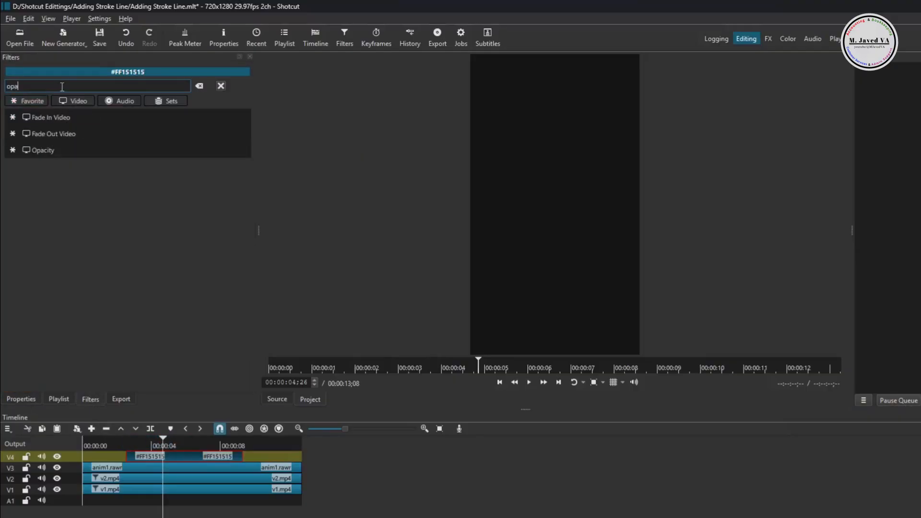
left_click(43, 150)
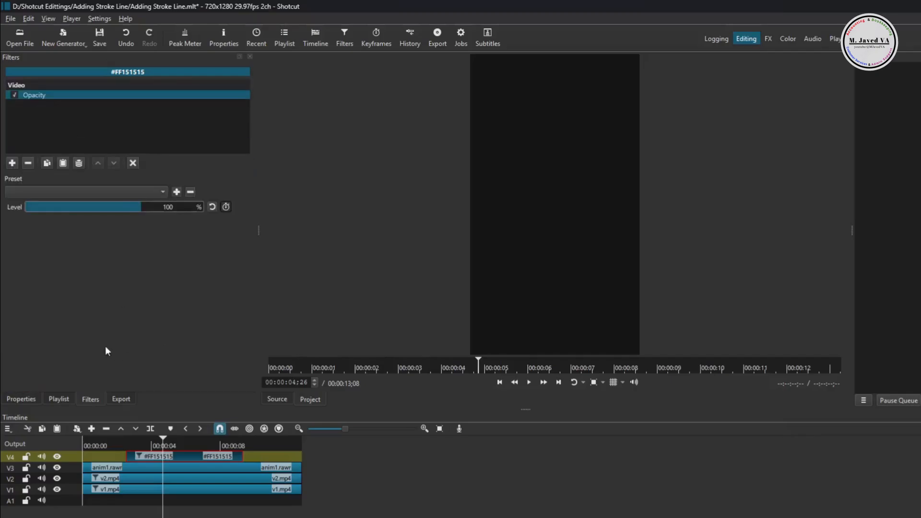
left_click_drag(48, 206, 42, 207)
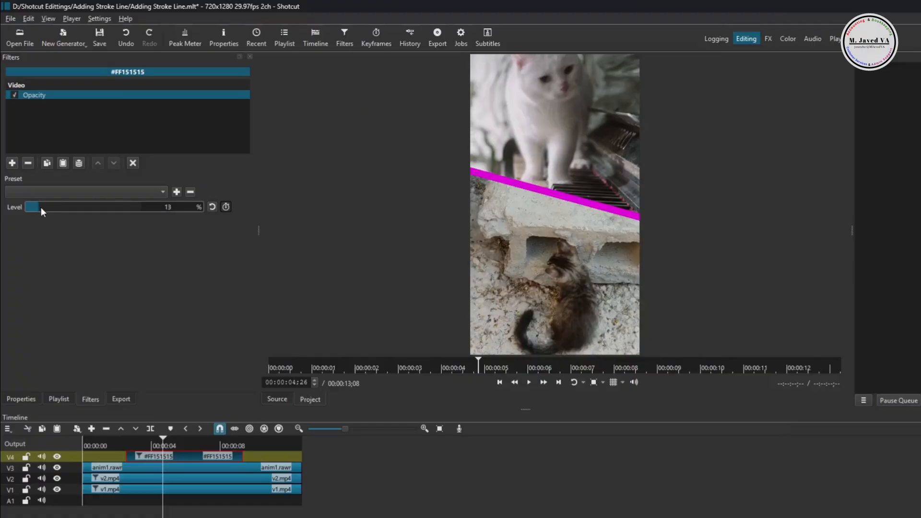
Step: Shift the color clip on V4 to start a little after 3 seconds and make it end together with the other clips
left_click_drag(242, 457, 374, 461)
left_click_drag(183, 457, 204, 461)
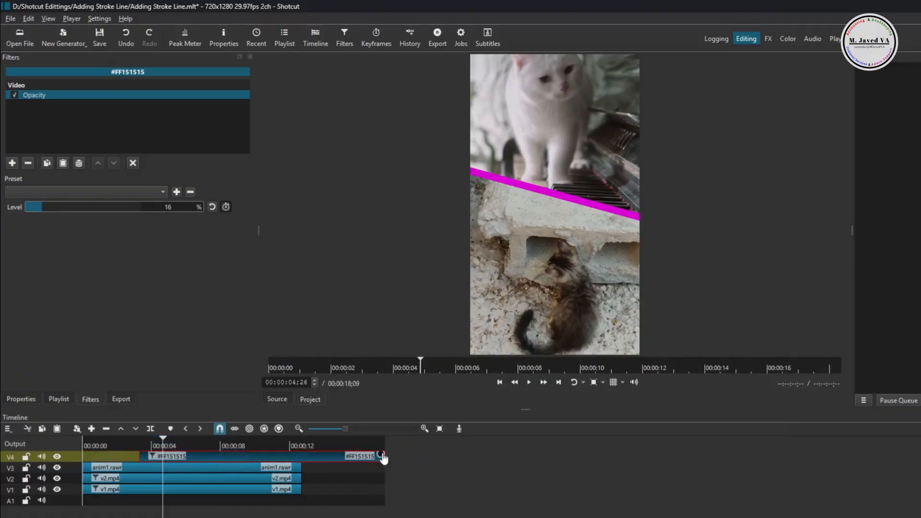
left_click_drag(384, 457, 301, 459)
Step: Play the project from the start past the beginning of the color clip to check the darkening over the line and videos
left_click(499, 382)
left_click(528, 382)
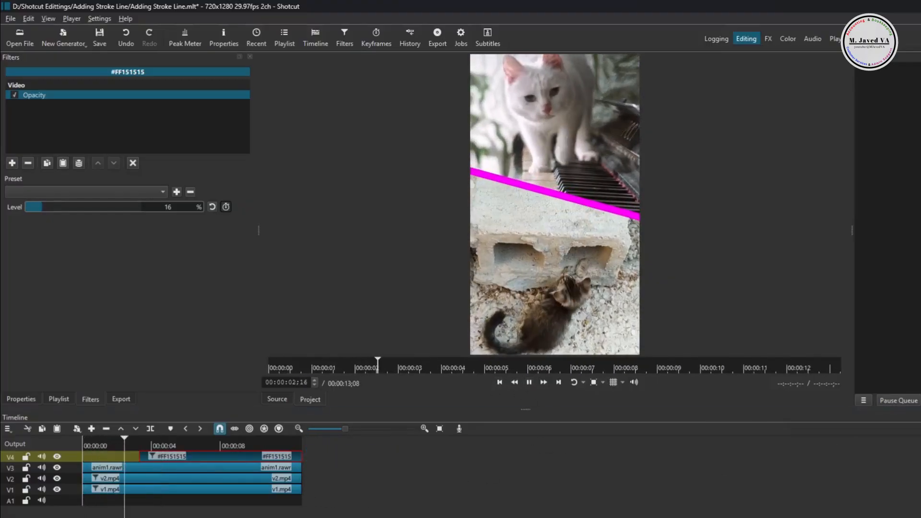
key("space")
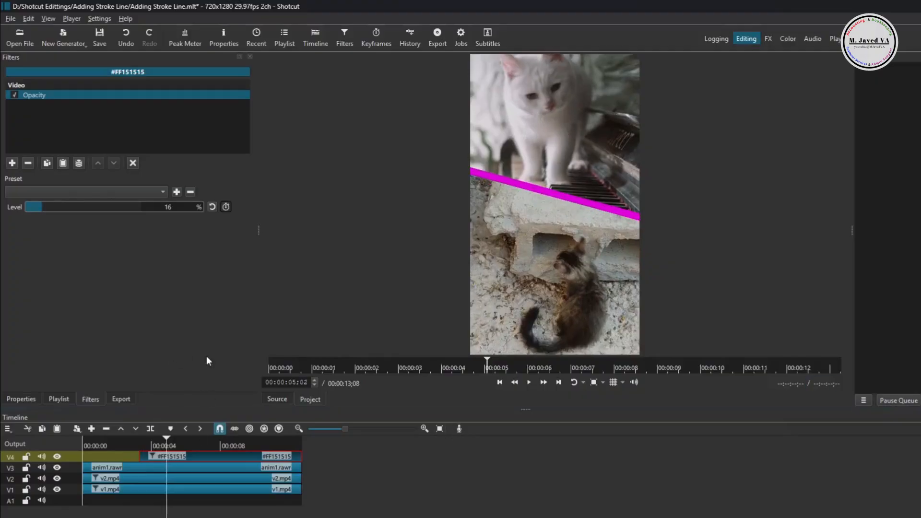
Step: Start exporting the timeline to a file with the default H.264/AAC MP4 settings
left_click(122, 400)
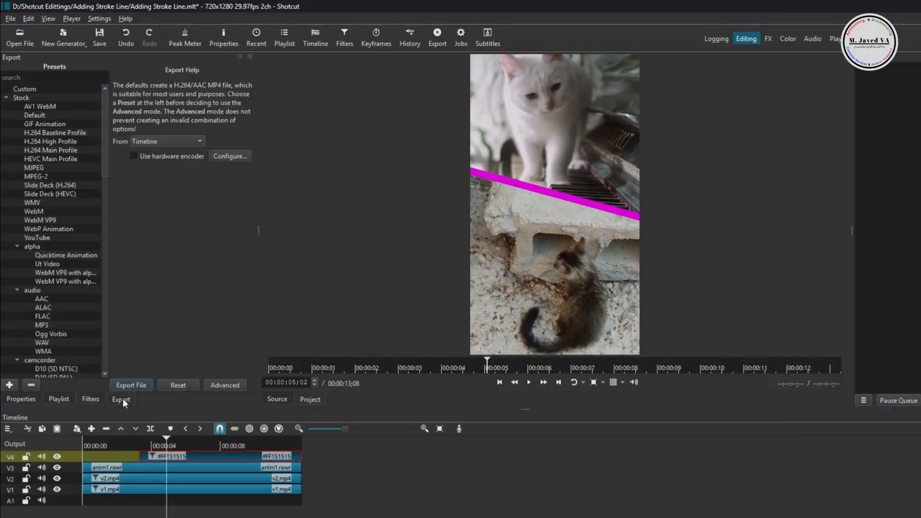
left_click(130, 385)
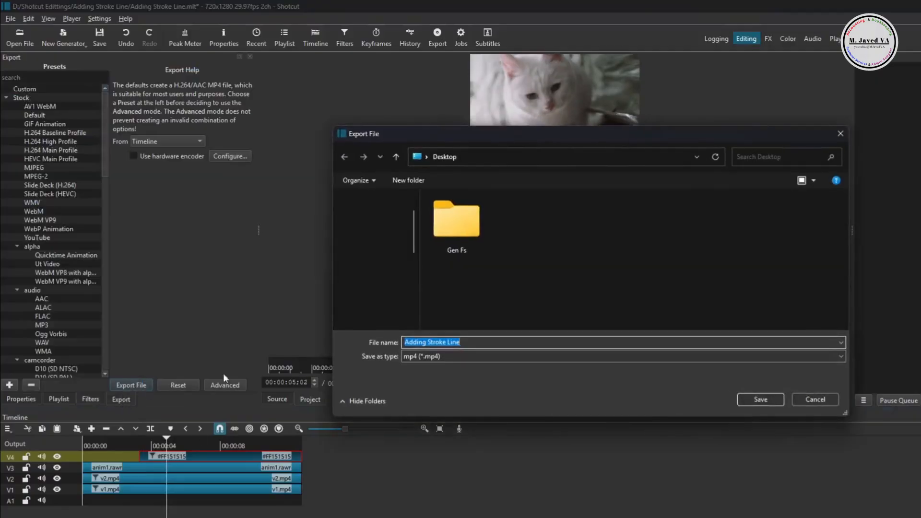
left_click(494, 341)
type("sdfgfsdg")
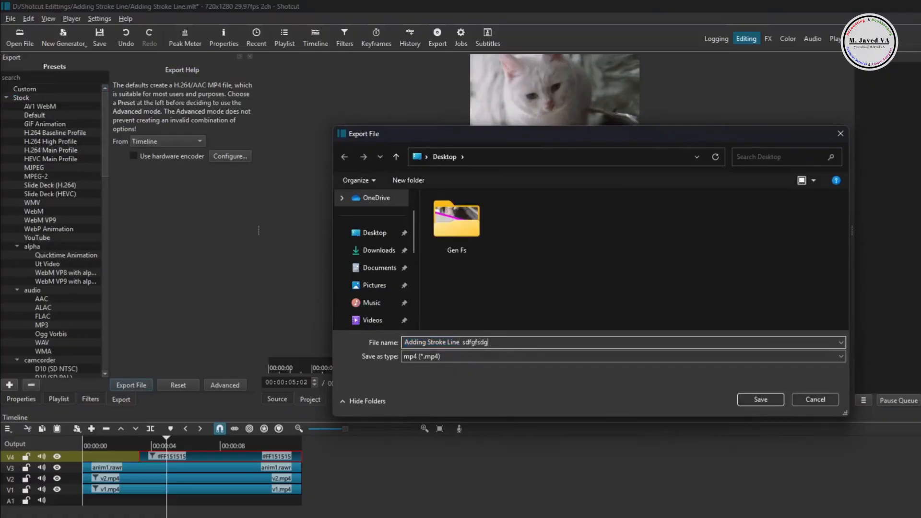
type("re")
key("BackSpace")
key("BackSpace")
key("BackSpace")
key("BackSpace")
key("BackSpace")
key("BackSpace")
key("BackSpace")
key("BackSpace")
key("BackSpace")
key("BackSpace")
key("BackSpace")
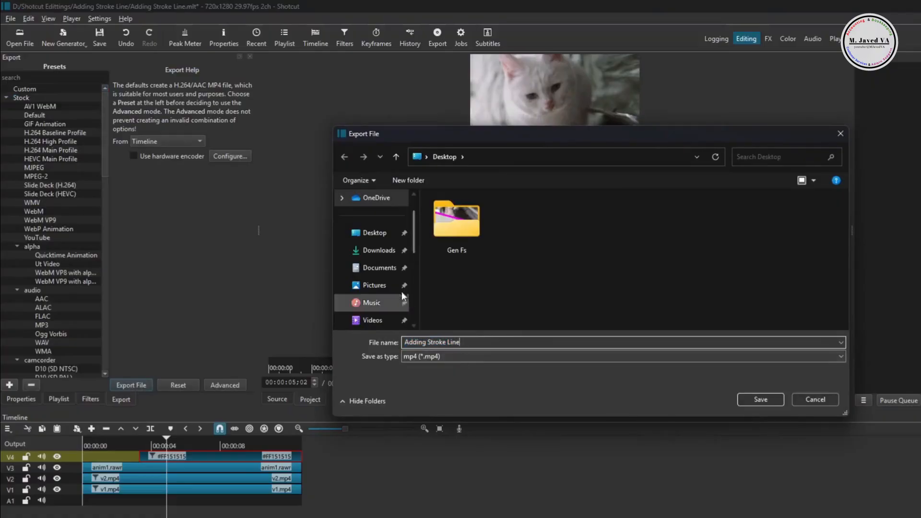
Step: Save the export to the Desktop as Adding Stroke Line in mp4 format
left_click(372, 233)
left_click(761, 400)
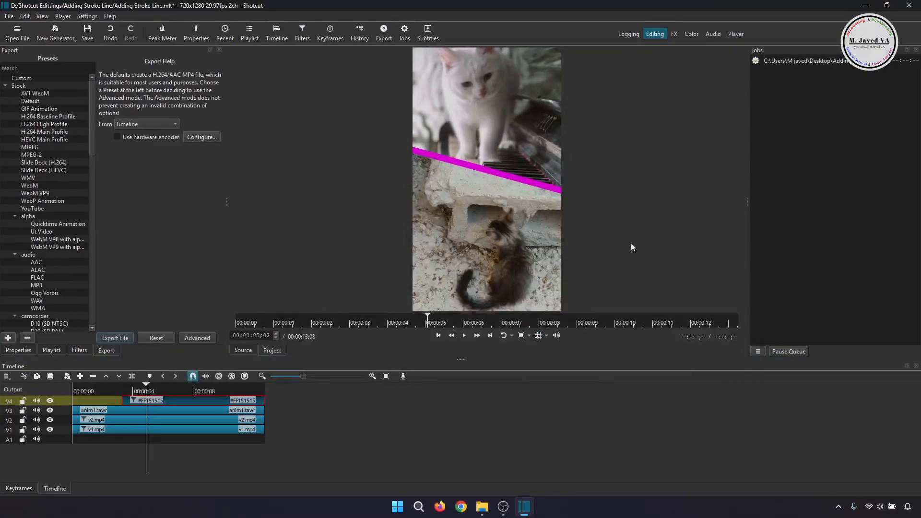
Step: Reveal the desktop and play the exported Adding Stroke Line video in VLC media player to check the result
left_click(887, 5)
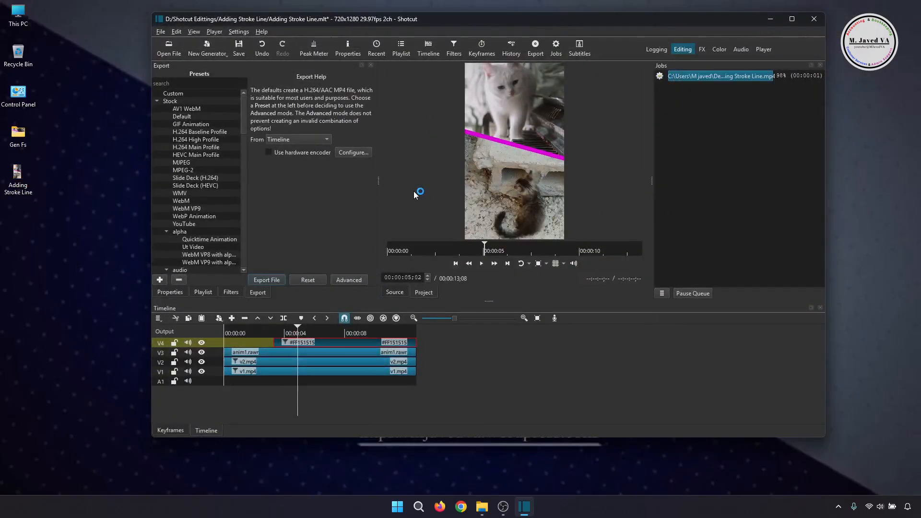
left_click(793, 19)
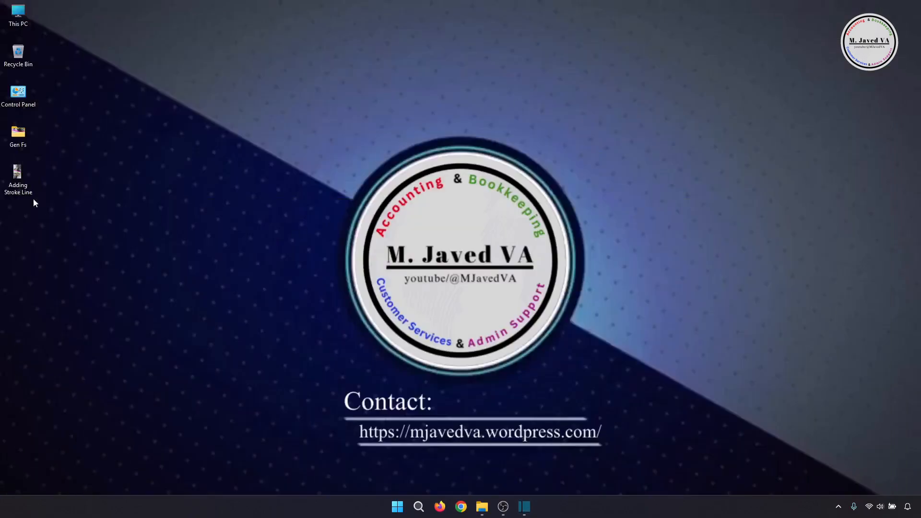
double_click(27, 183)
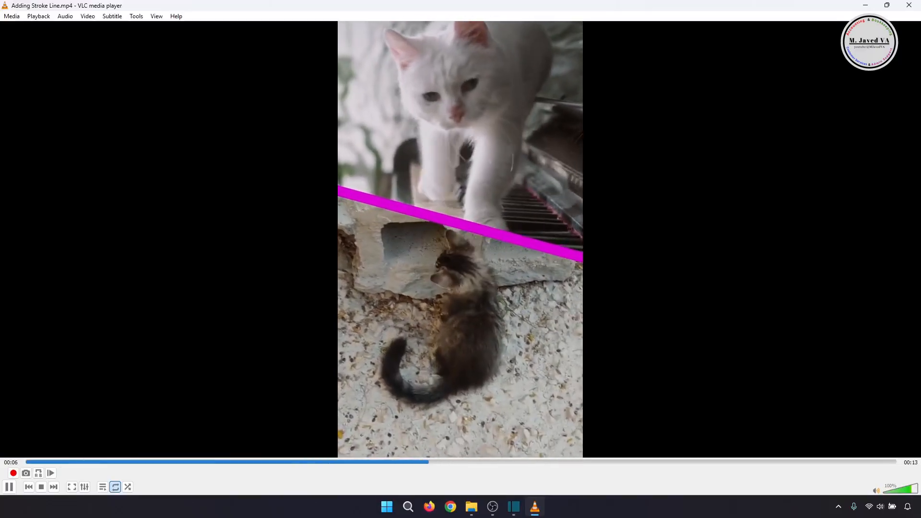
key("space")
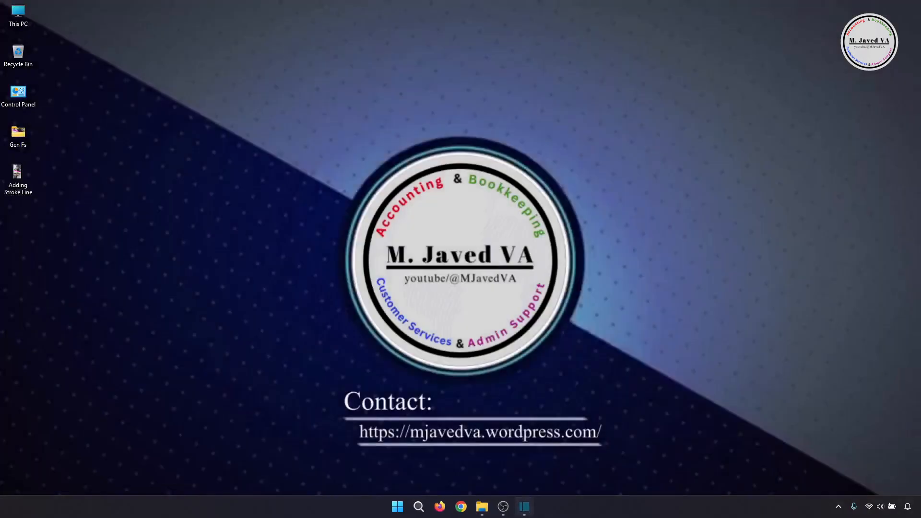
Step: Switch back to Shotcut to view the export job, and minimize its window
left_click(525, 506)
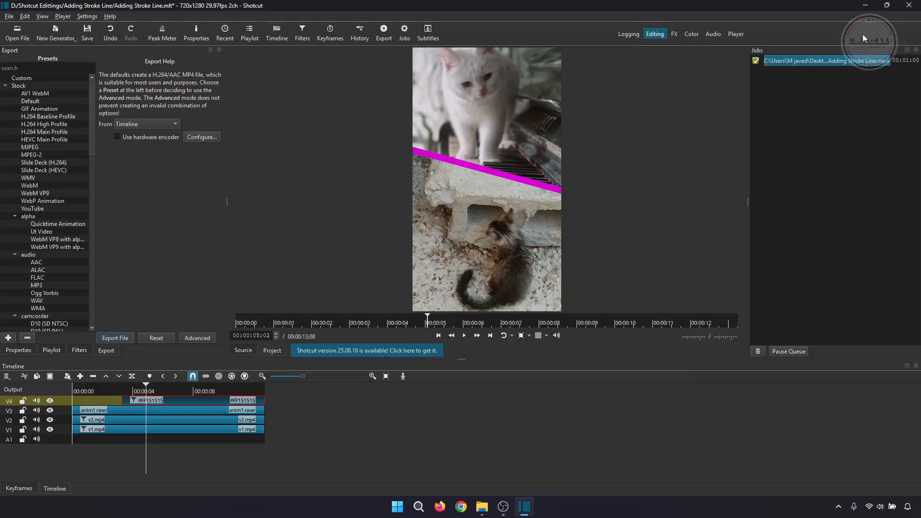
left_click(868, 8)
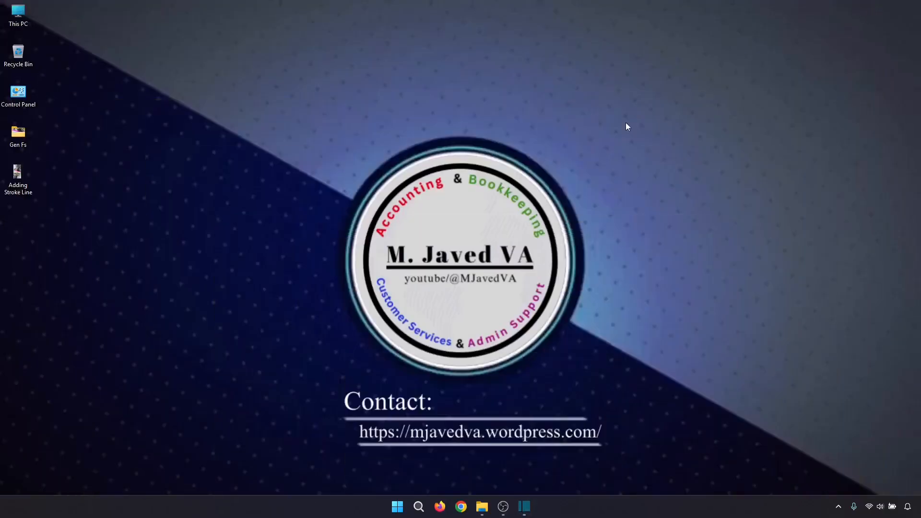